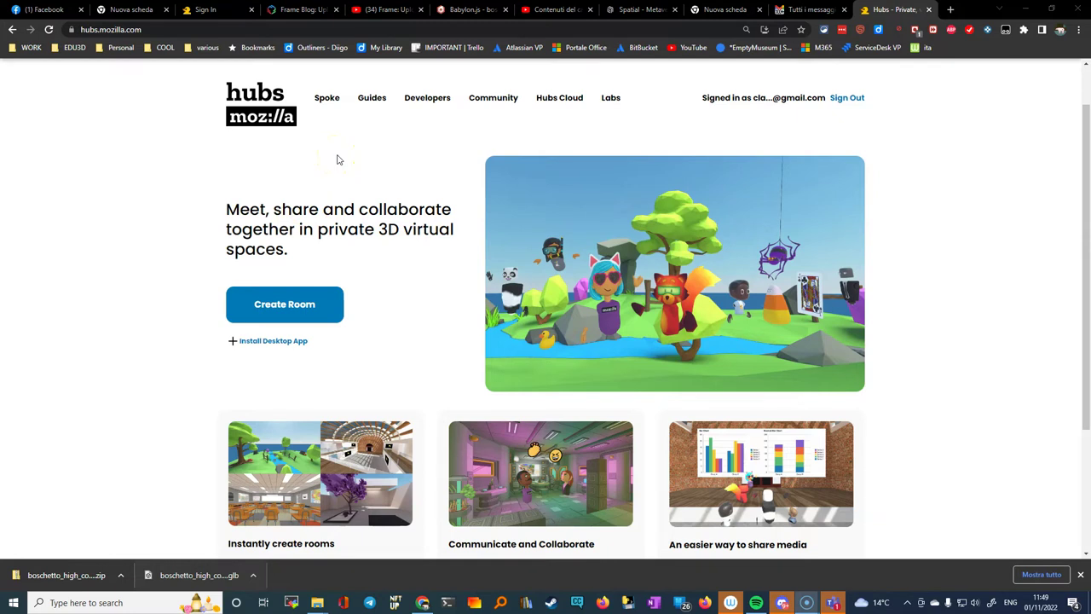
# Step: Go to the Spoke site and open the list of saved projects
pyautogui.click(327, 100)
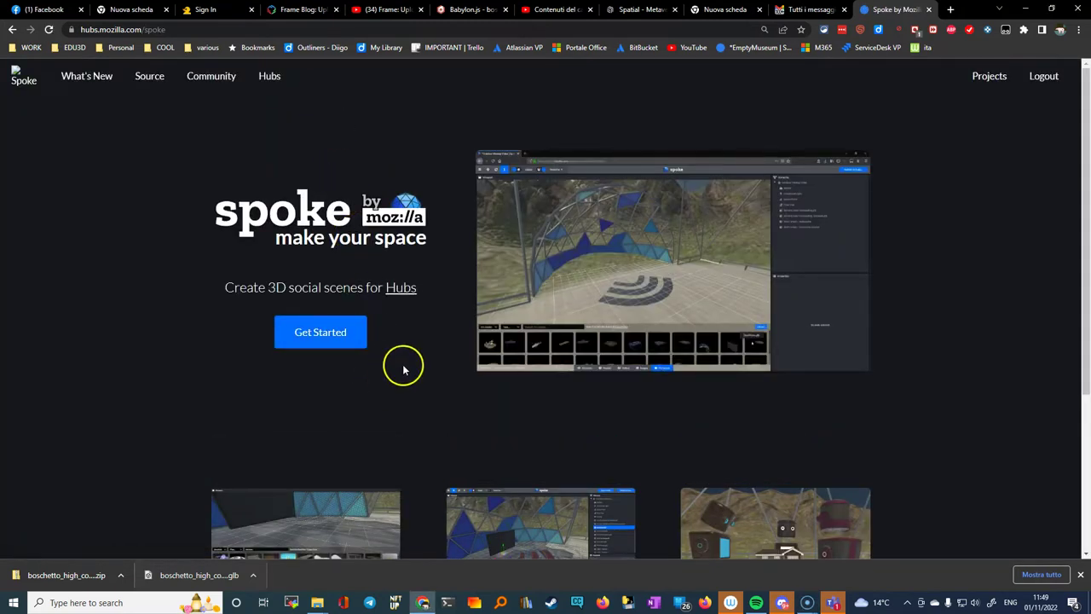
pyautogui.scroll(-2, 299, 336)
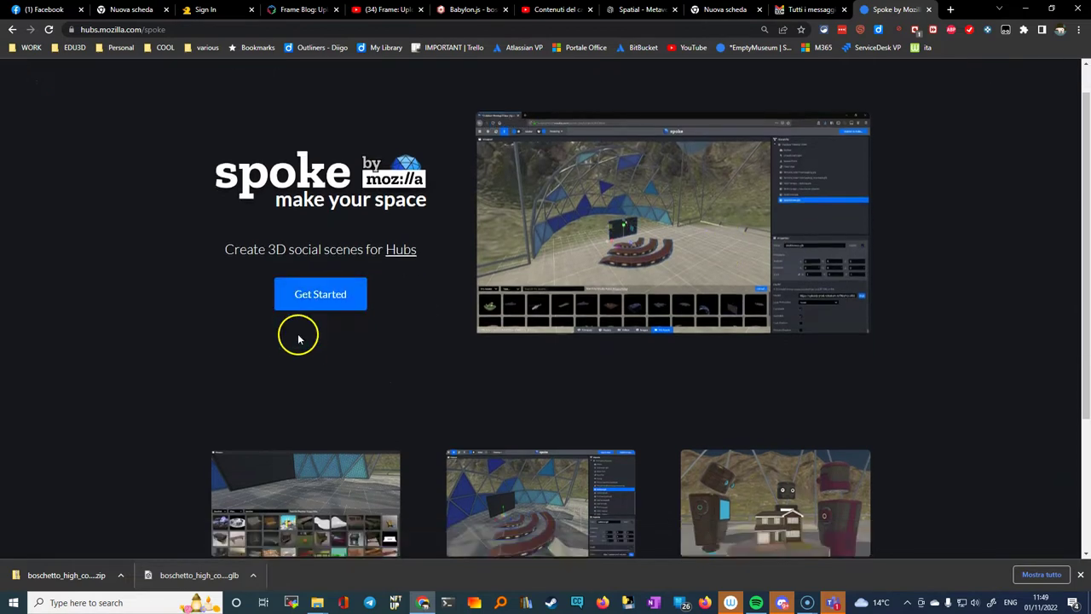
pyautogui.scroll(2, 287, 336)
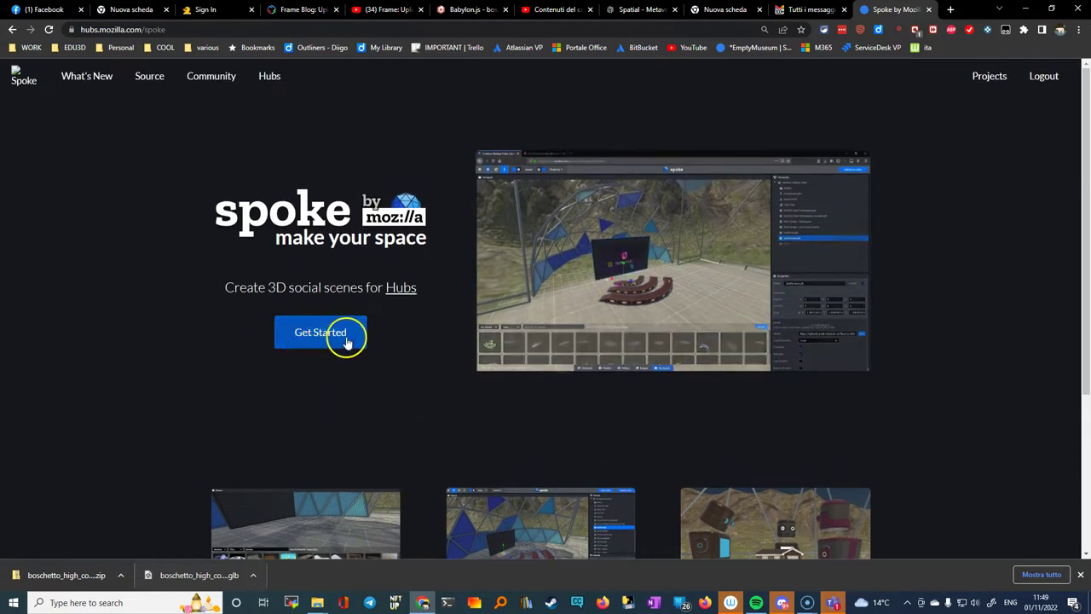
pyautogui.click(992, 77)
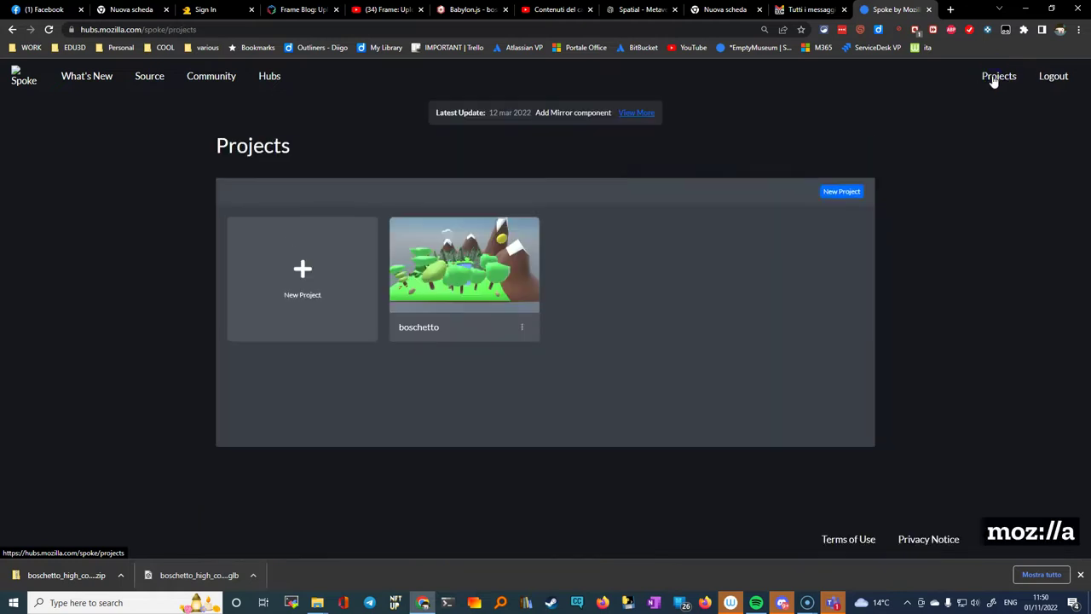
# Step: Delete the 'boschetto' project using its card's Delete Project option
pyautogui.click(473, 283)
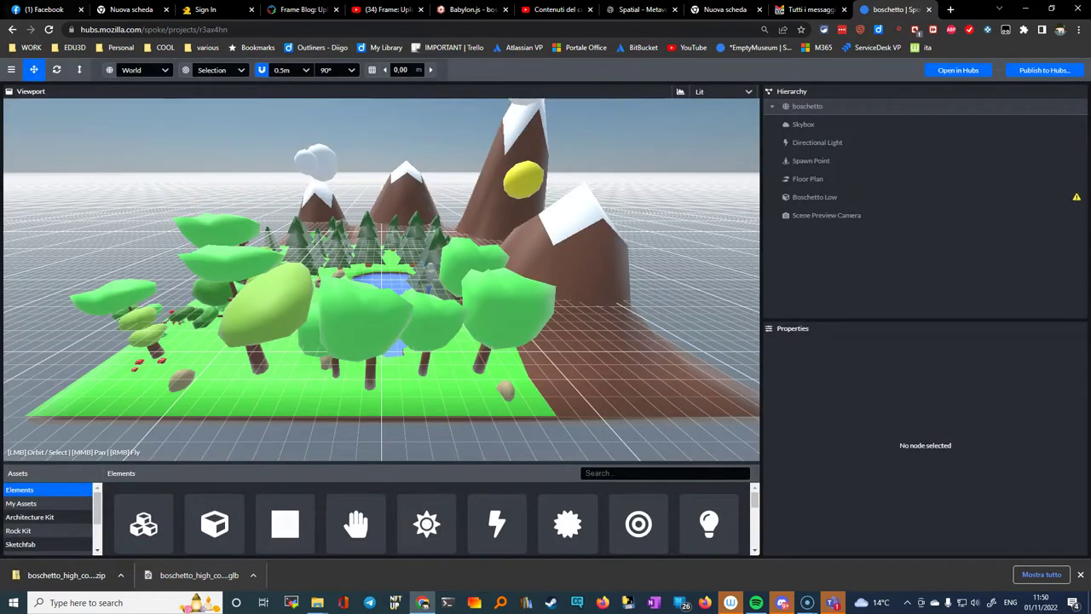
pyautogui.click(12, 30)
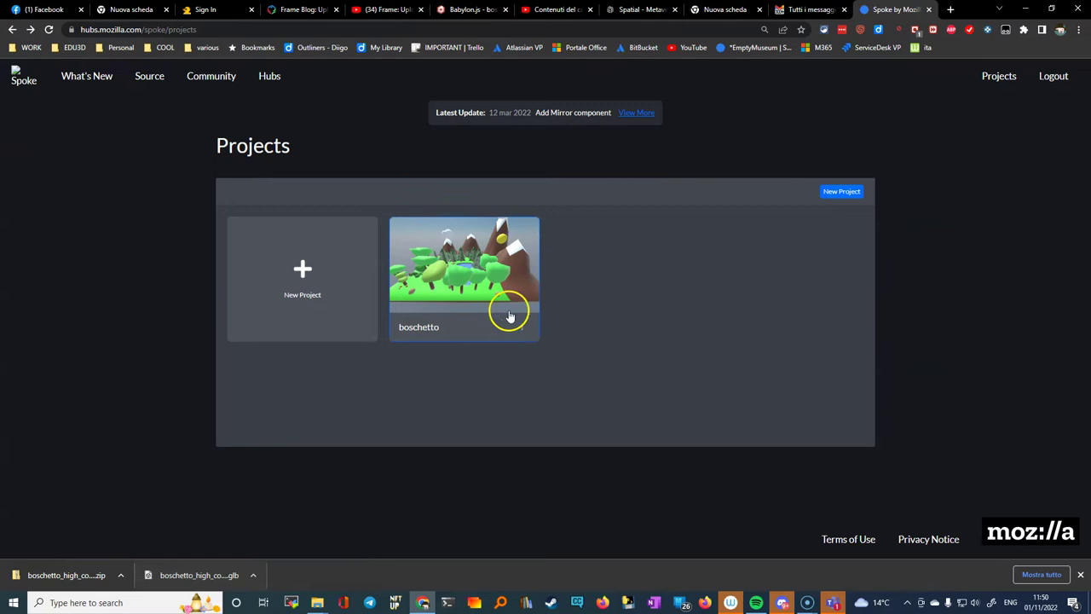
pyautogui.click(521, 330)
pyautogui.click(535, 346)
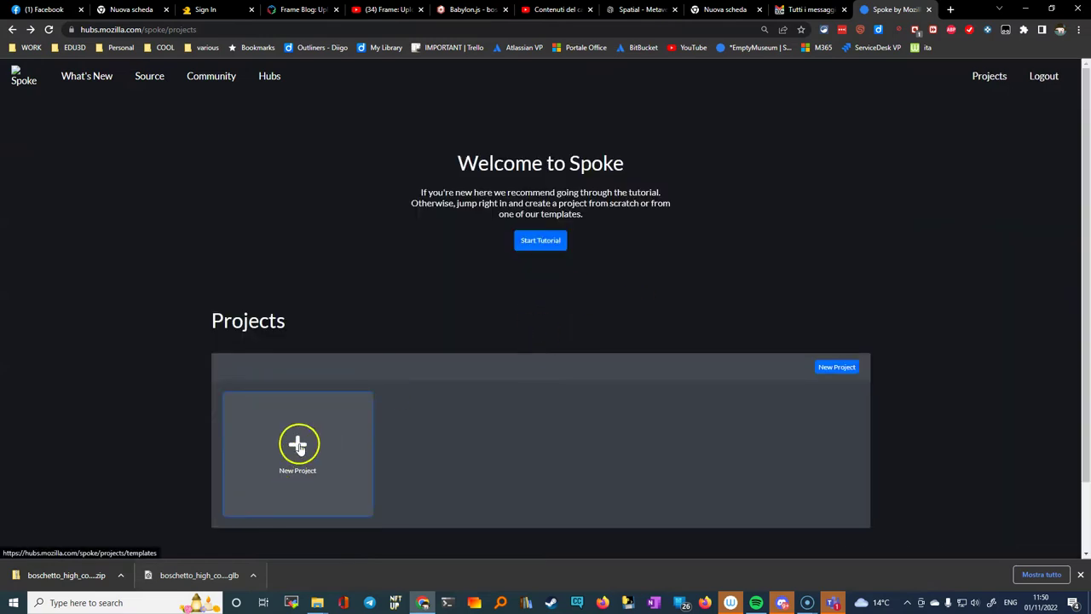
# Step: Browse the project templates and create a New Empty Project with the Crater scene
pyautogui.click(297, 445)
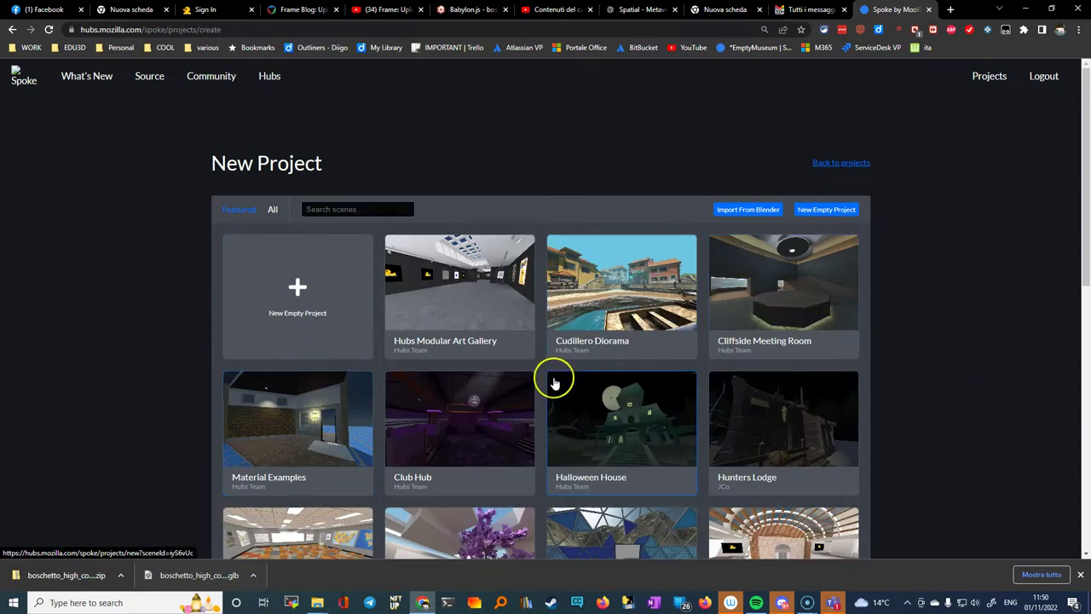
pyautogui.scroll(-4, 553, 384)
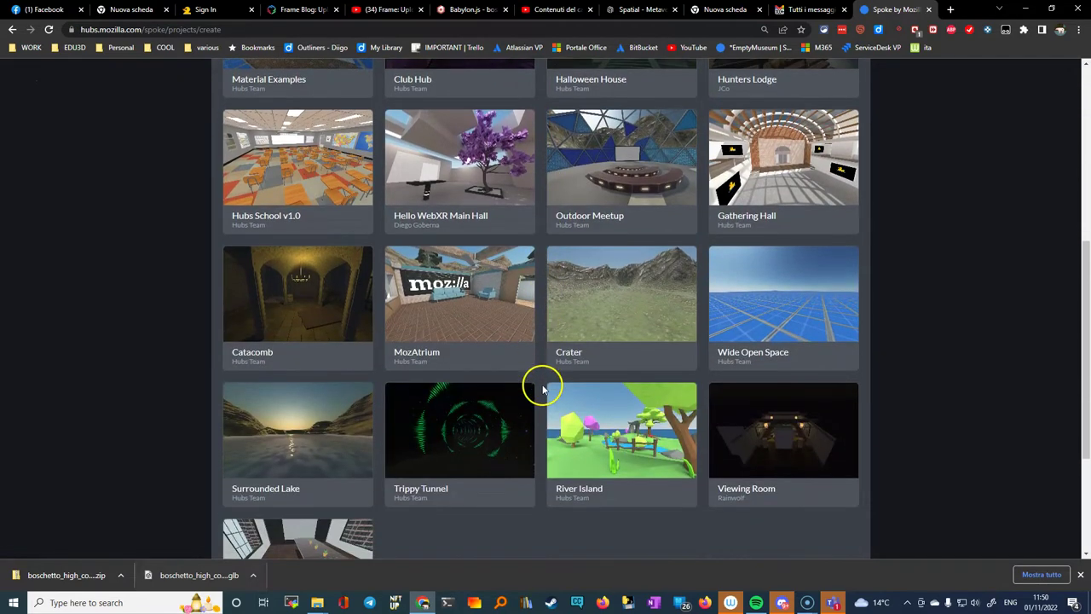
pyautogui.scroll(2, 277, 267)
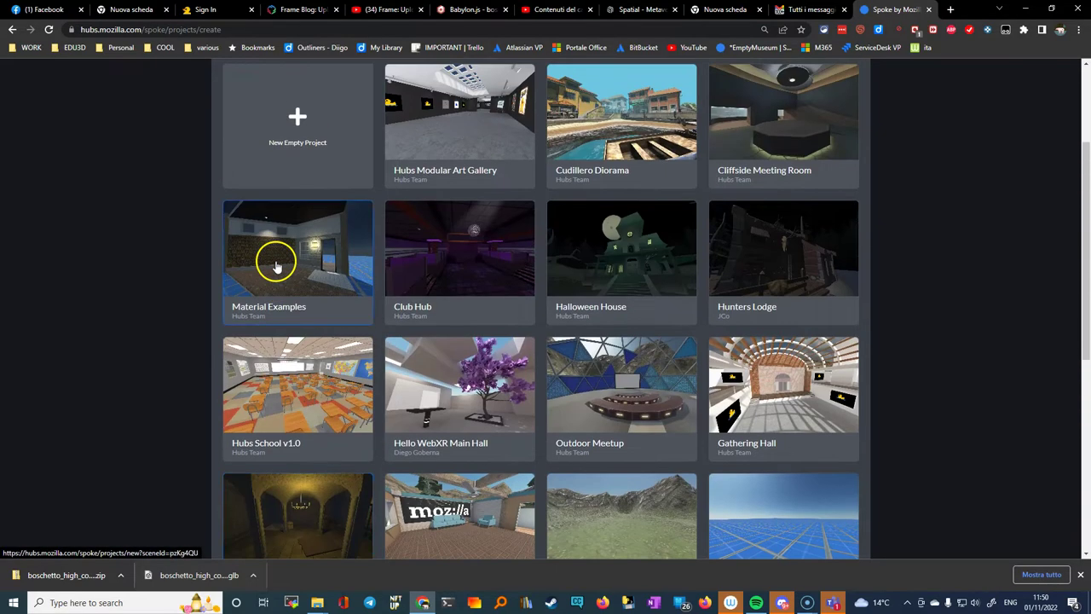
pyautogui.scroll(-2, 276, 266)
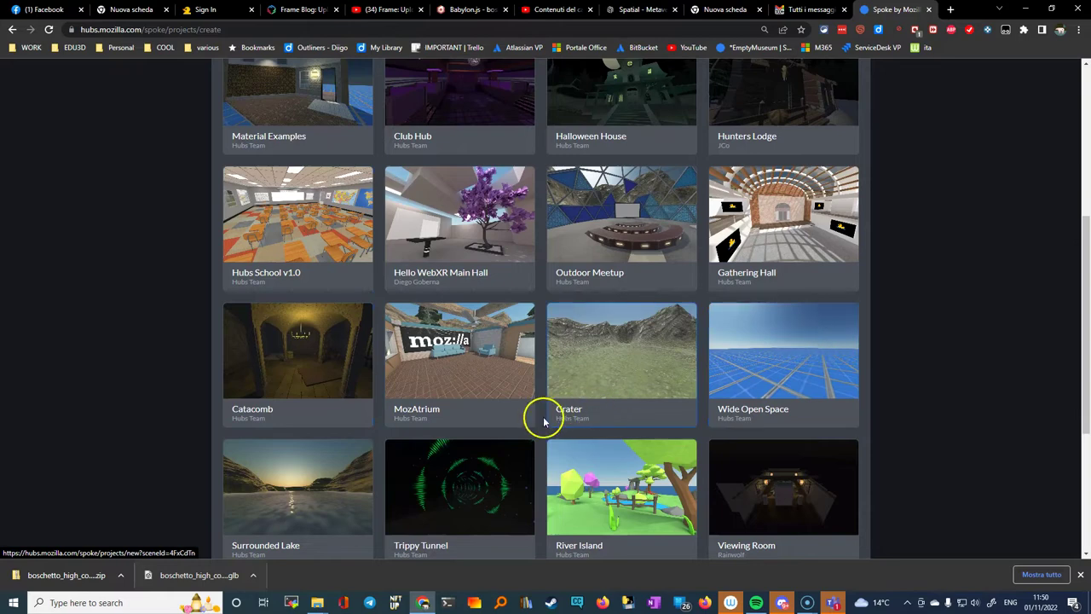
pyautogui.scroll(-3, 521, 421)
pyautogui.scroll(3, 520, 424)
pyautogui.scroll(3, 520, 425)
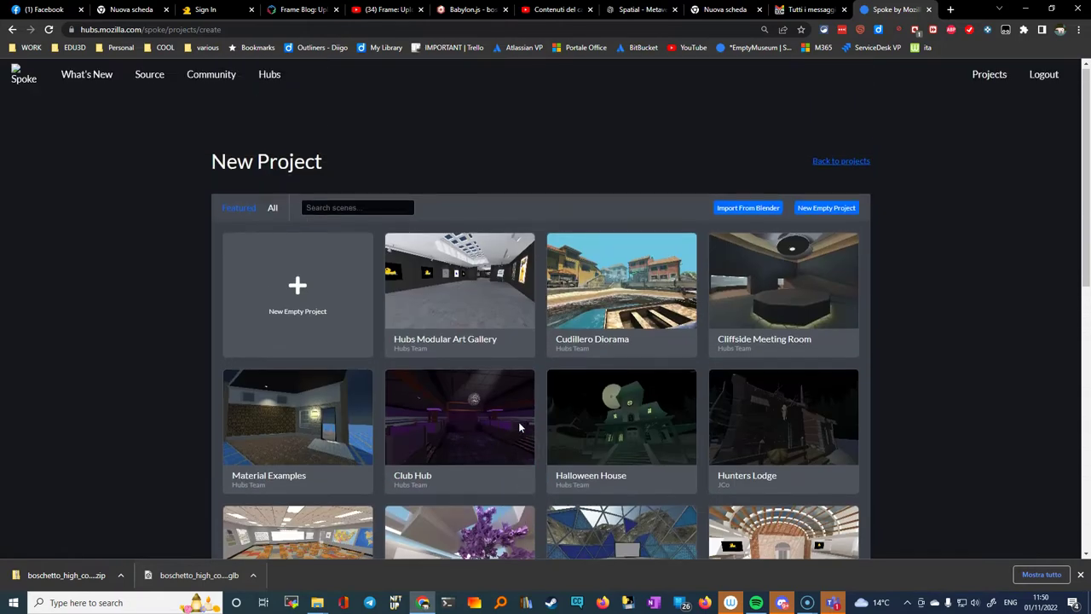
pyautogui.click(298, 287)
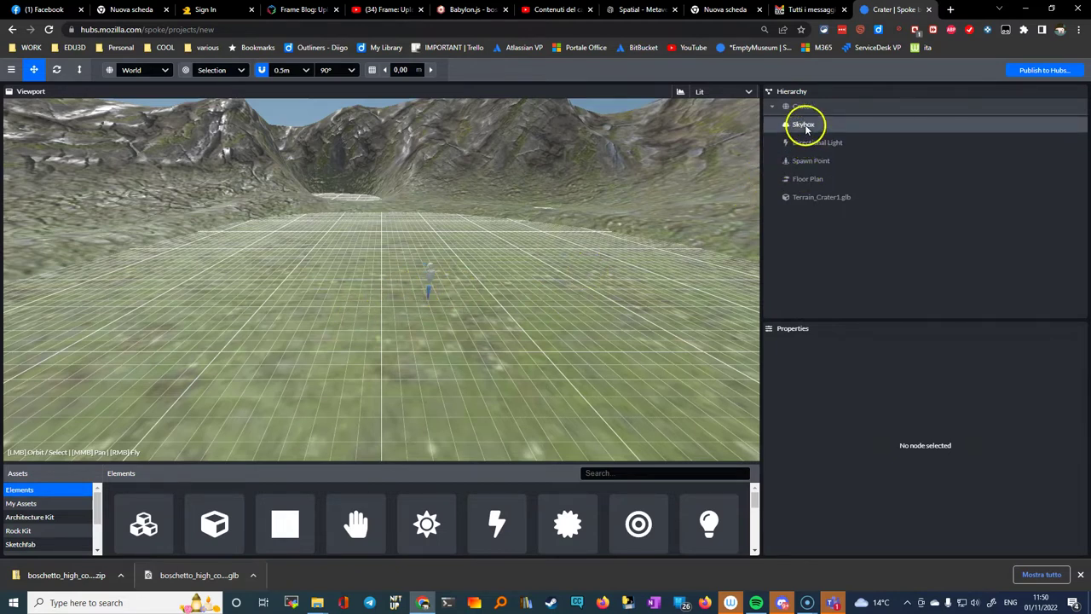
# Step: Delete the Terrain_Crater1.glb terrain from the Hierarchy
pyautogui.click(821, 199)
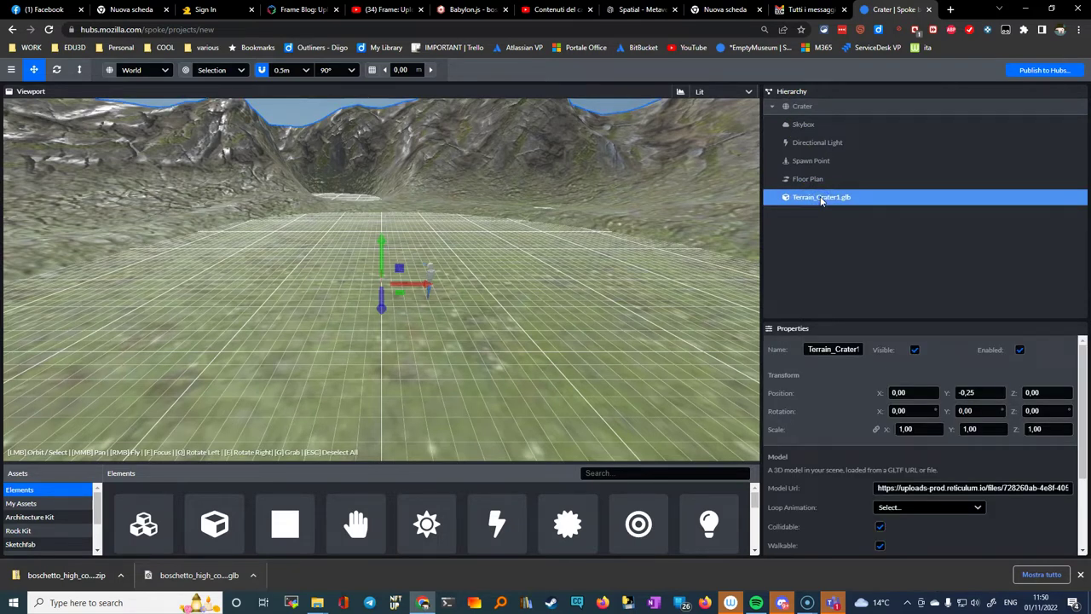
pyautogui.press('Delete')
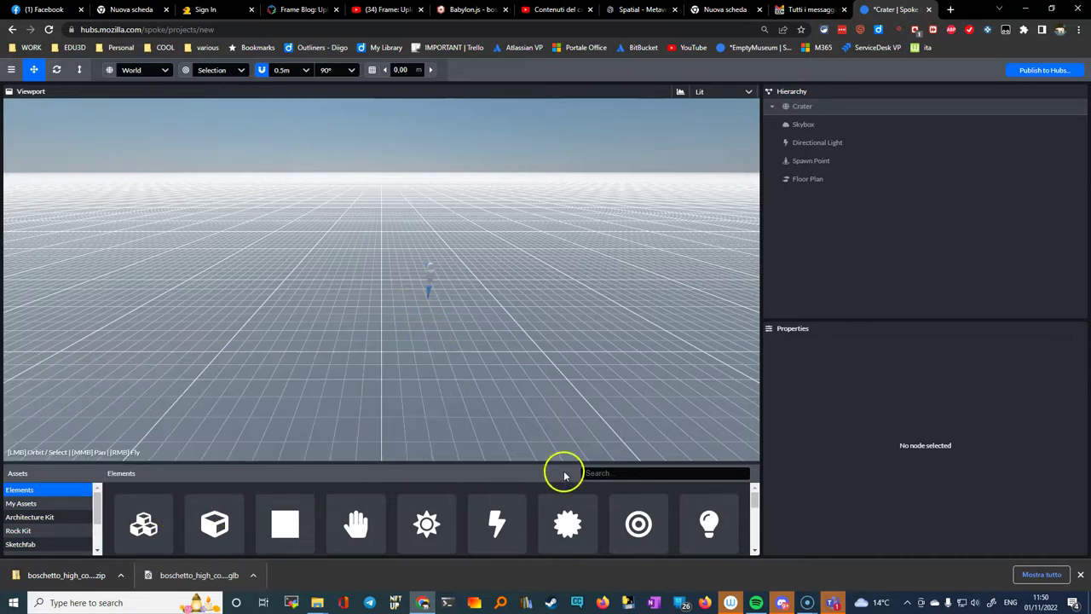
# Step: Search Sketchfab assets for 'boschetto' and drag the Boschetto Low model into the viewport
pyautogui.click(21, 545)
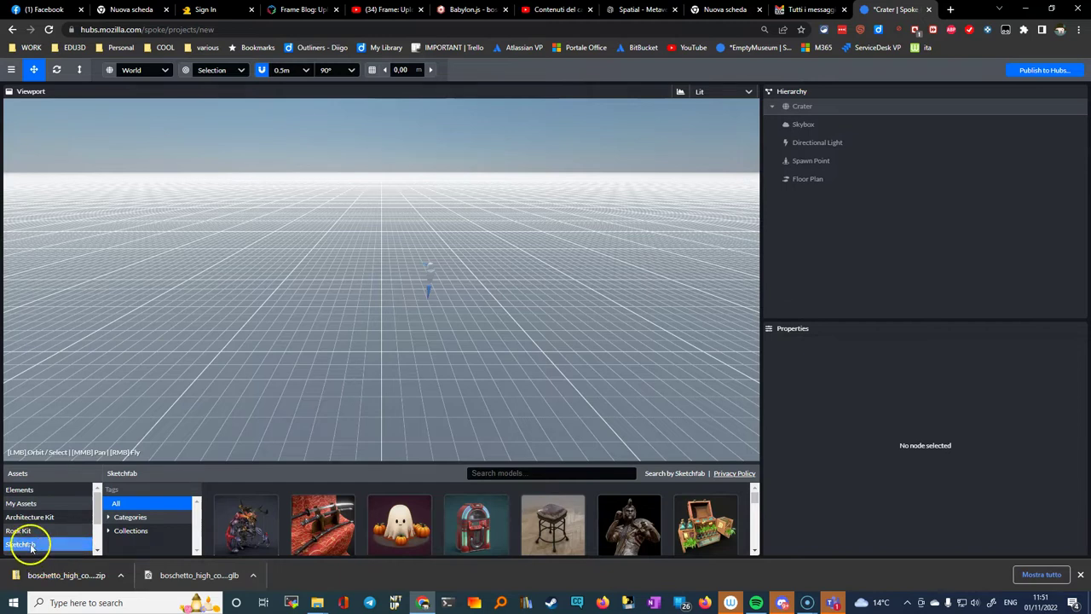
pyautogui.click(540, 473)
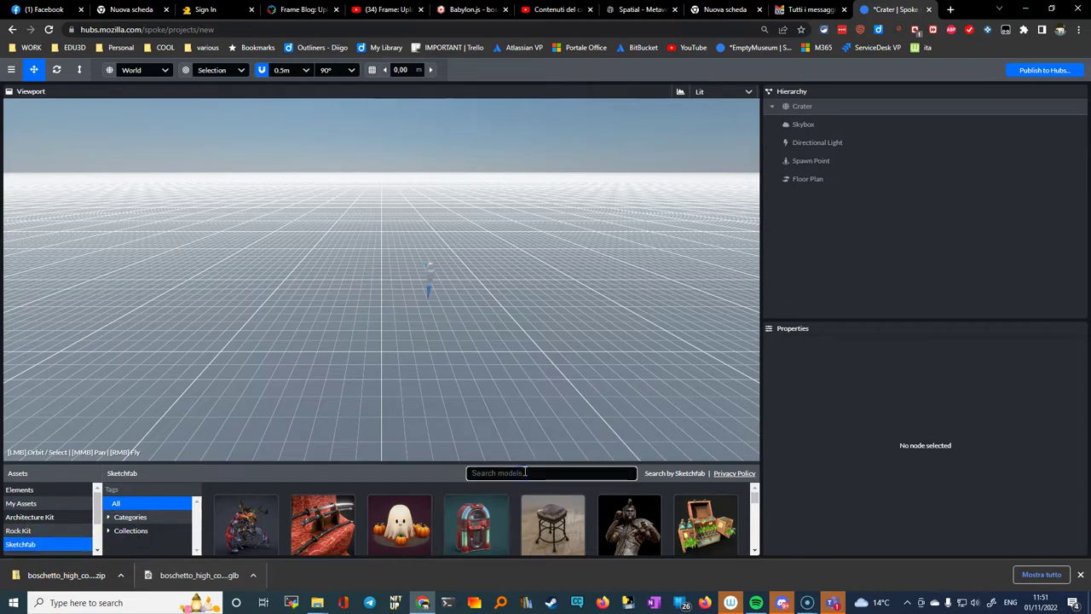
pyautogui.write('boschetto')
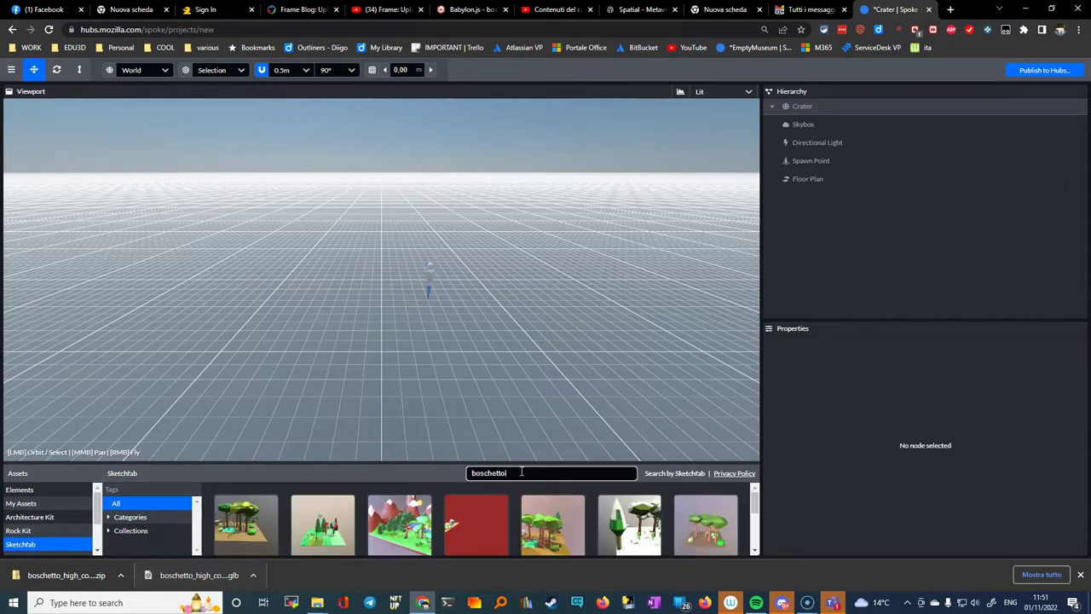
pyautogui.click(409, 465)
pyautogui.moveTo(401, 463); pyautogui.dragTo(382, 358)
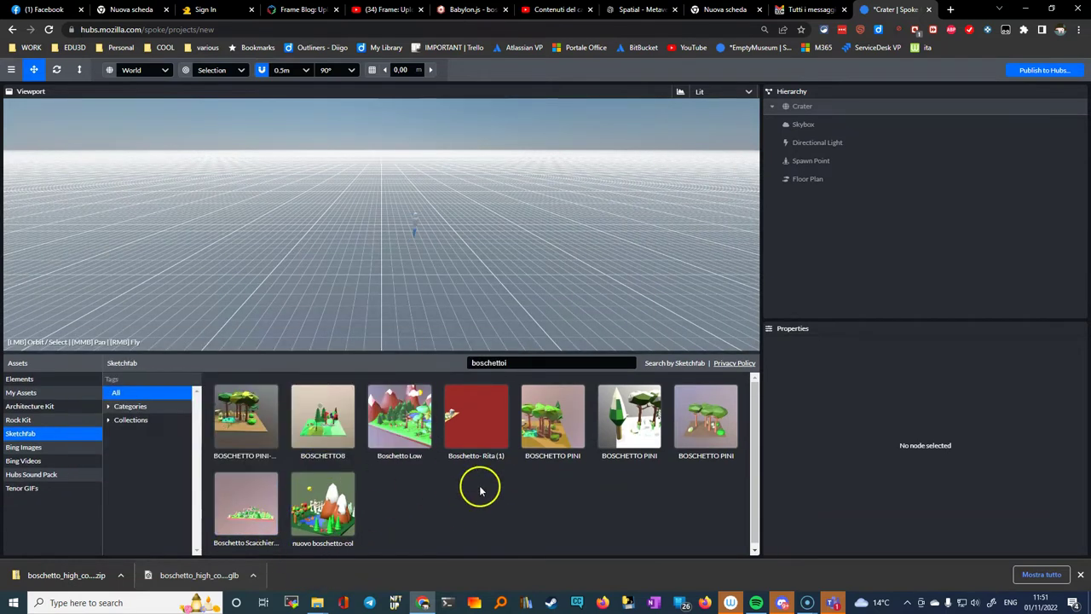
pyautogui.moveTo(408, 435)
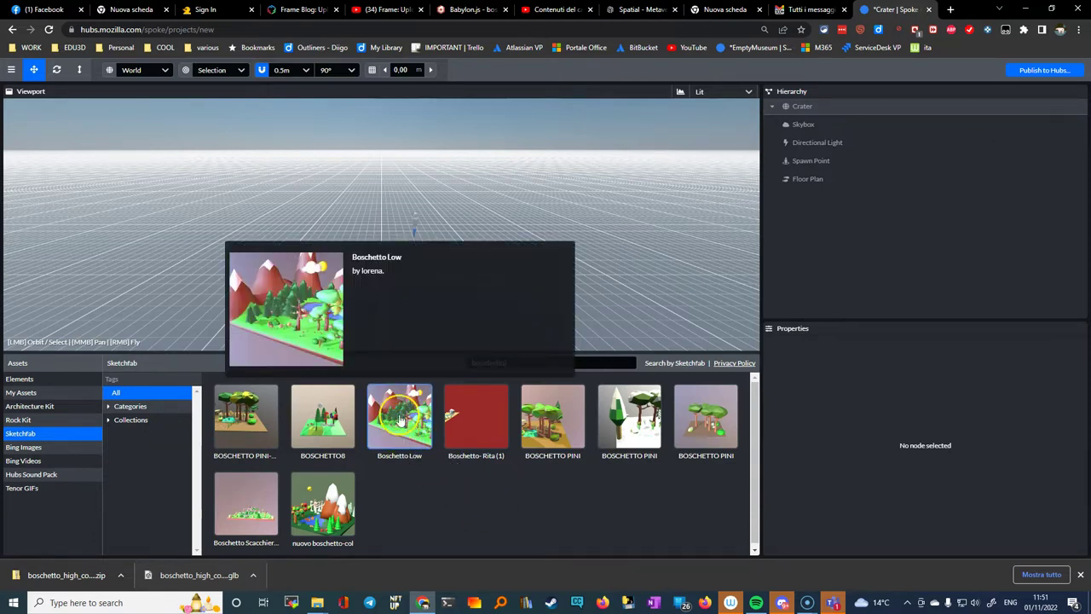
pyautogui.moveTo(399, 429); pyautogui.dragTo(799, 210)
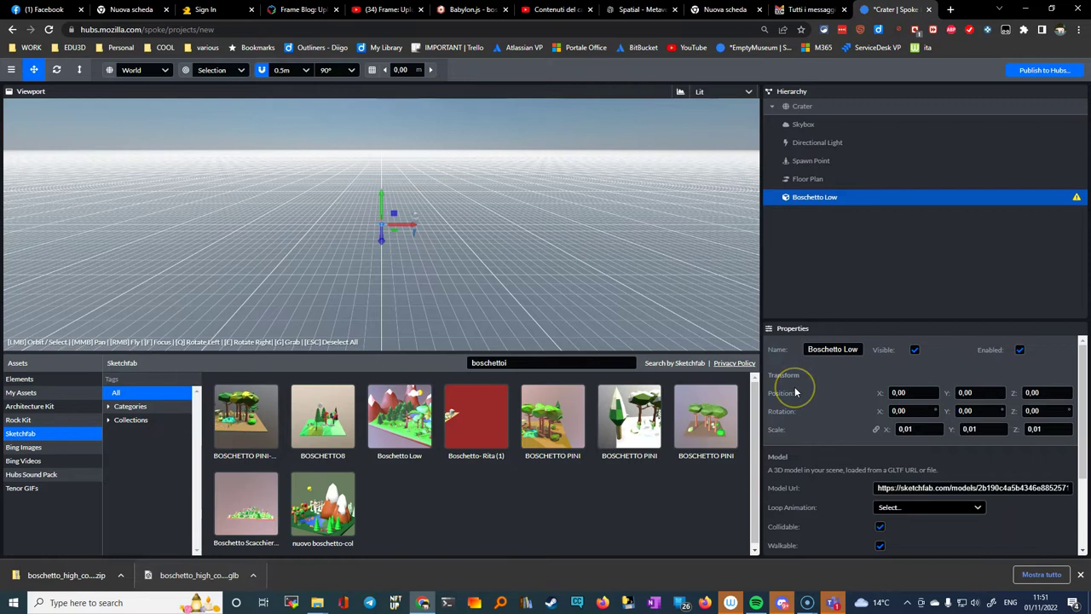
# Step: Set Boschetto Low's scale to 1 in Properties
pyautogui.click(819, 401)
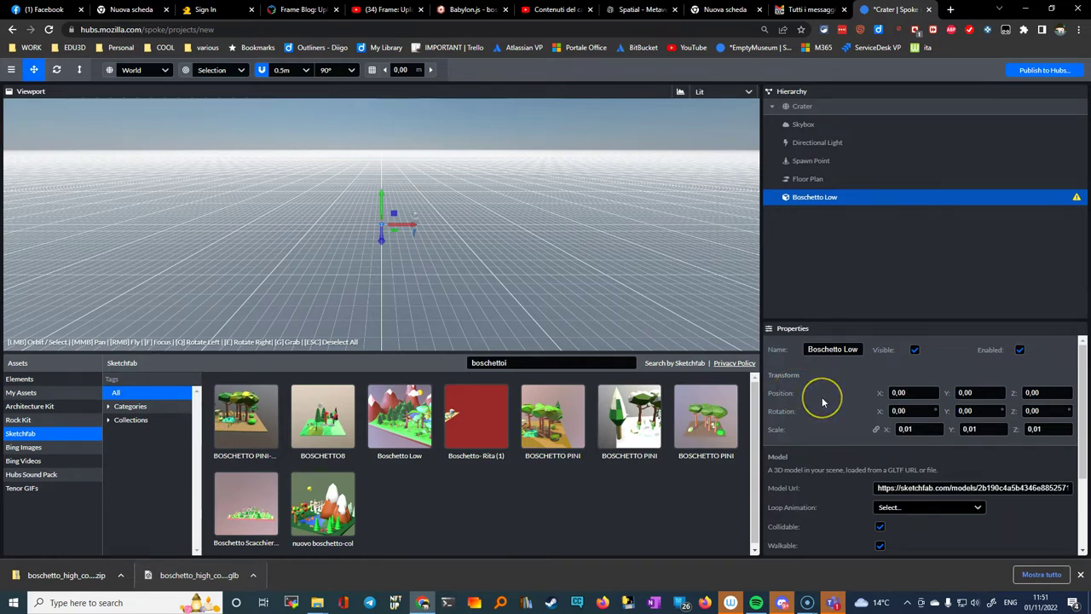
pyautogui.click(835, 393)
pyautogui.write('1')
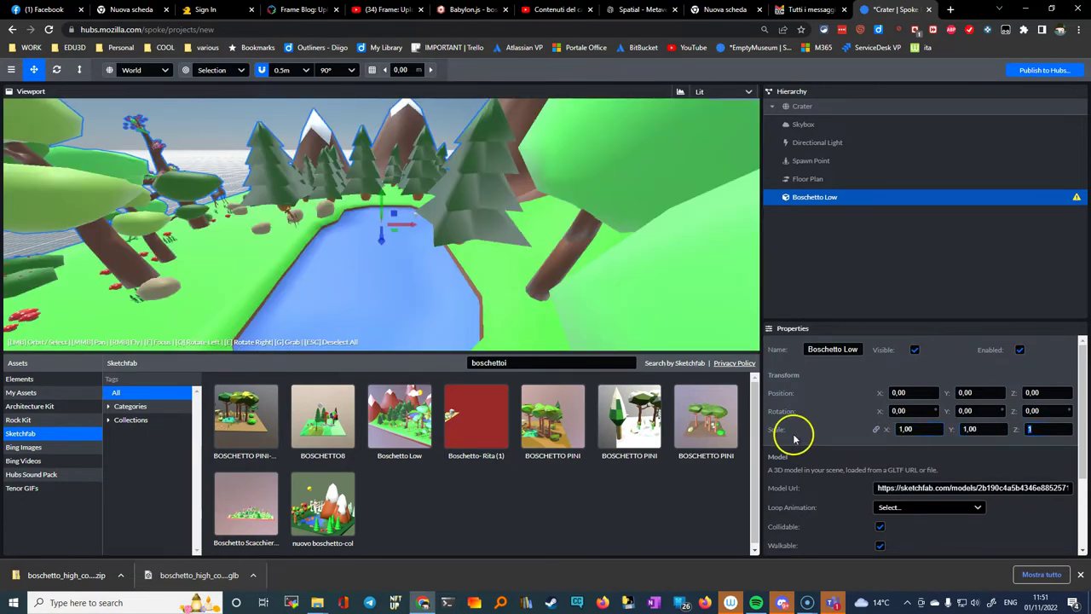
pyautogui.write('f')
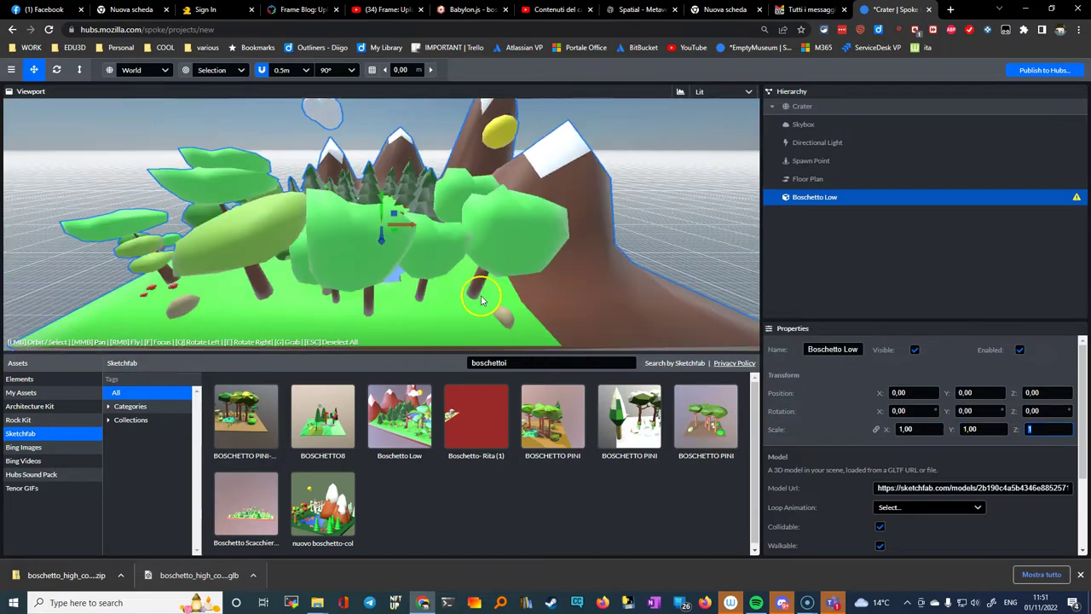
# Step: Focus on the grove and lower it to position Y -1.50
pyautogui.moveTo(358, 291); pyautogui.dragTo(366, 208)
pyautogui.moveTo(385, 317); pyautogui.dragTo(475, 292)
pyautogui.click(376, 201)
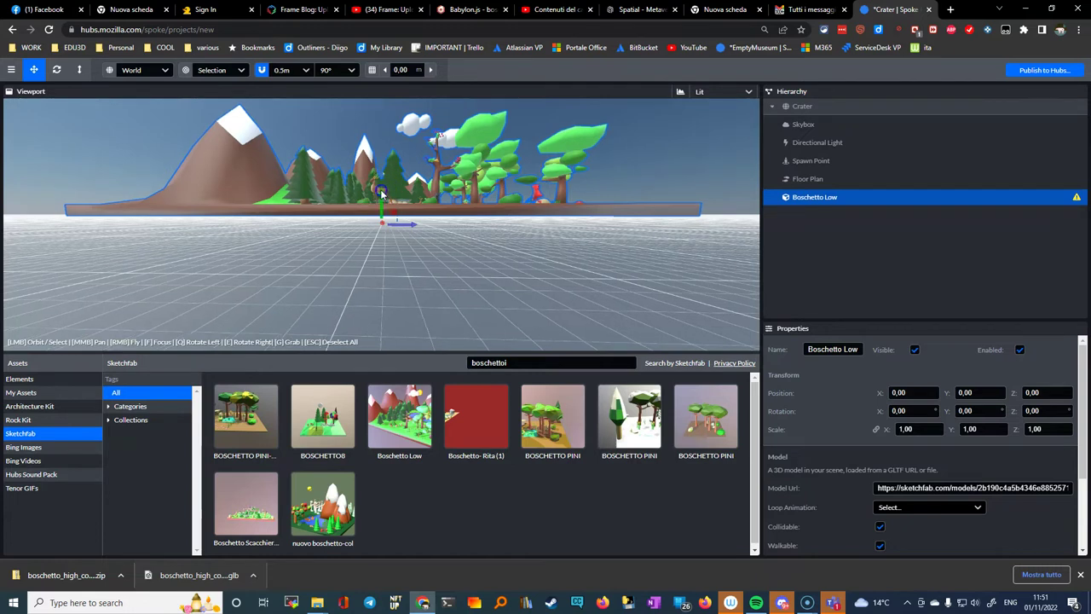
pyautogui.press('f')
pyautogui.moveTo(384, 195); pyautogui.dragTo(376, 223)
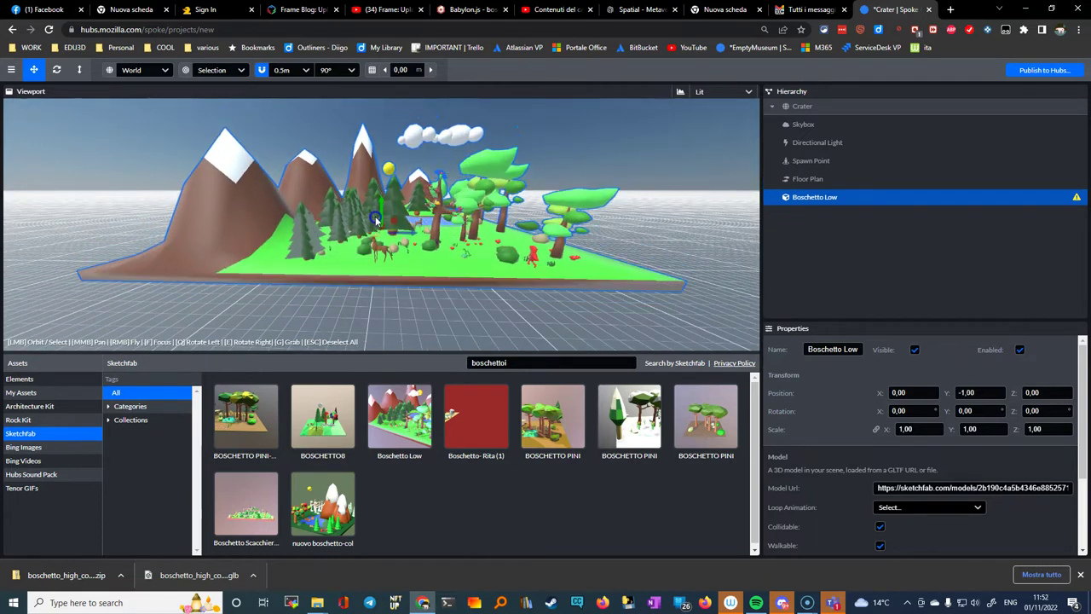
pyautogui.moveTo(570, 284)
pyautogui.mouseDown()
pyautogui.moveTo(623, 261)
pyautogui.moveTo(450, 273)
pyautogui.moveTo(397, 270)
pyautogui.moveTo(375, 248)
pyautogui.moveTo(492, 288)
pyautogui.moveTo(586, 281)
pyautogui.mouseUp()
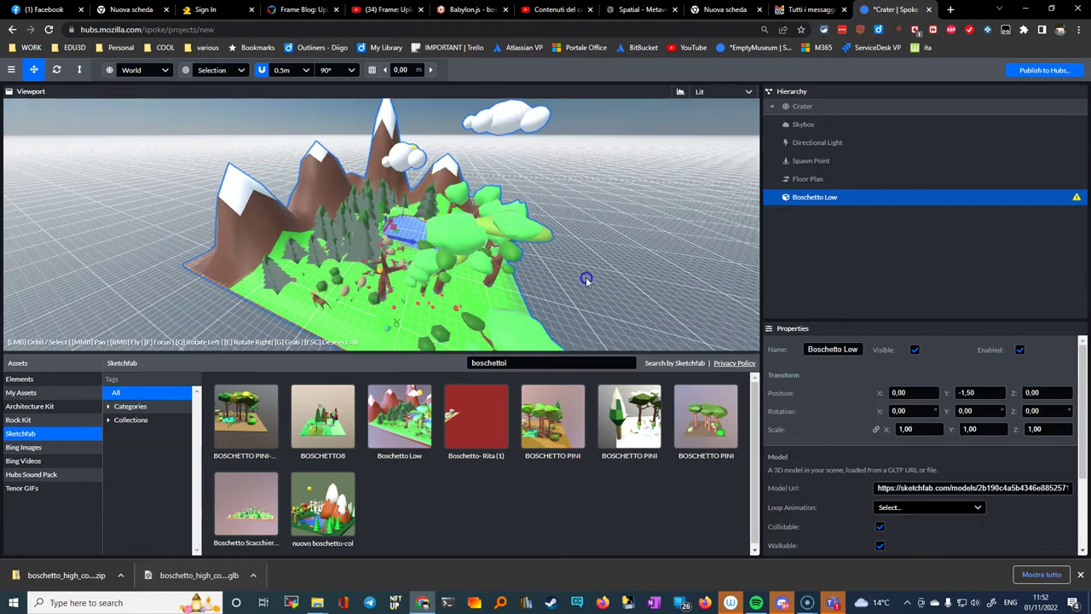
# Step: Select the Spawn Point and raise it above the island to position Y 2.00
pyautogui.click(831, 162)
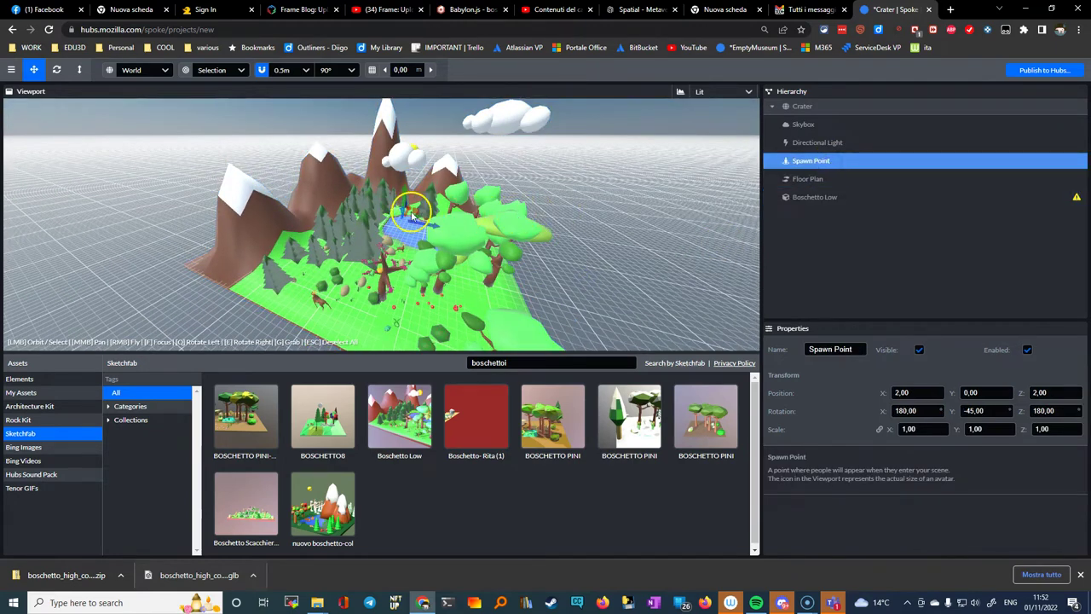
pyautogui.moveTo(549, 300); pyautogui.dragTo(399, 302)
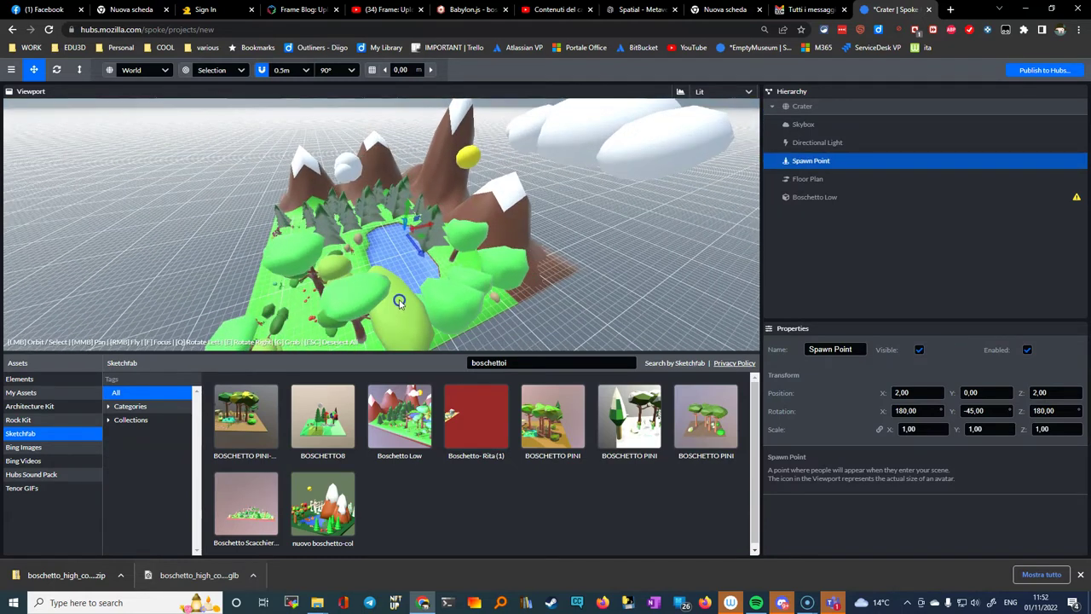
pyautogui.moveTo(409, 203); pyautogui.dragTo(410, 198)
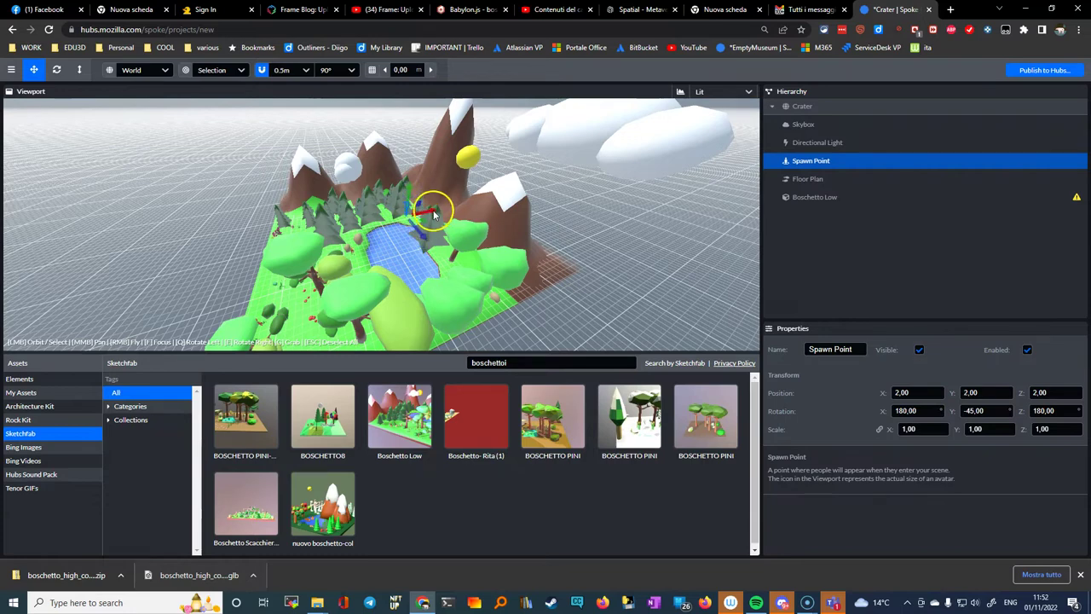
pyautogui.moveTo(430, 213); pyautogui.dragTo(433, 241)
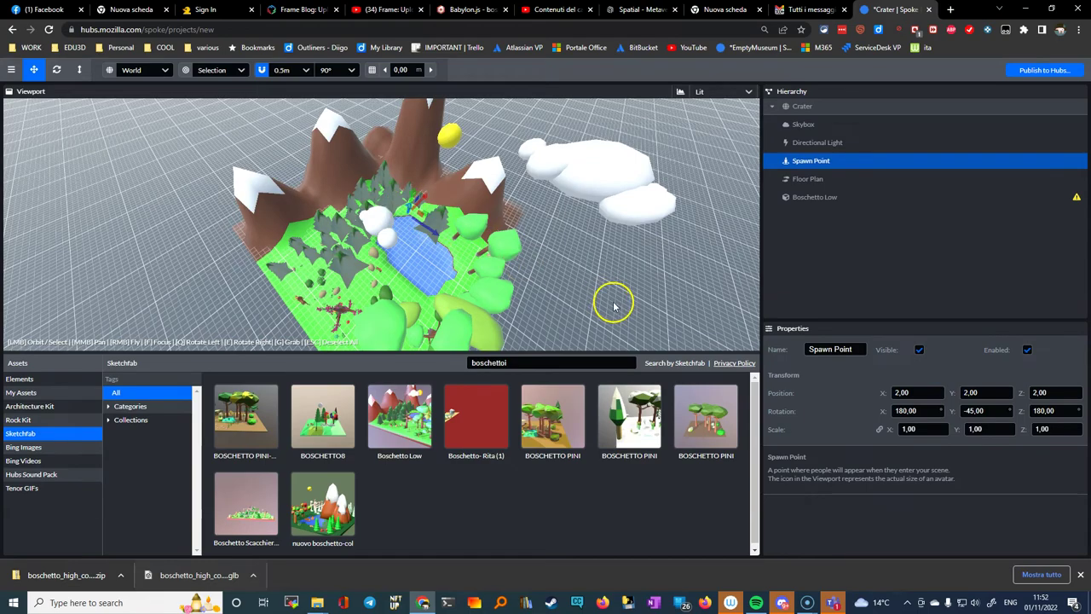
pyautogui.moveTo(555, 316); pyautogui.dragTo(635, 305)
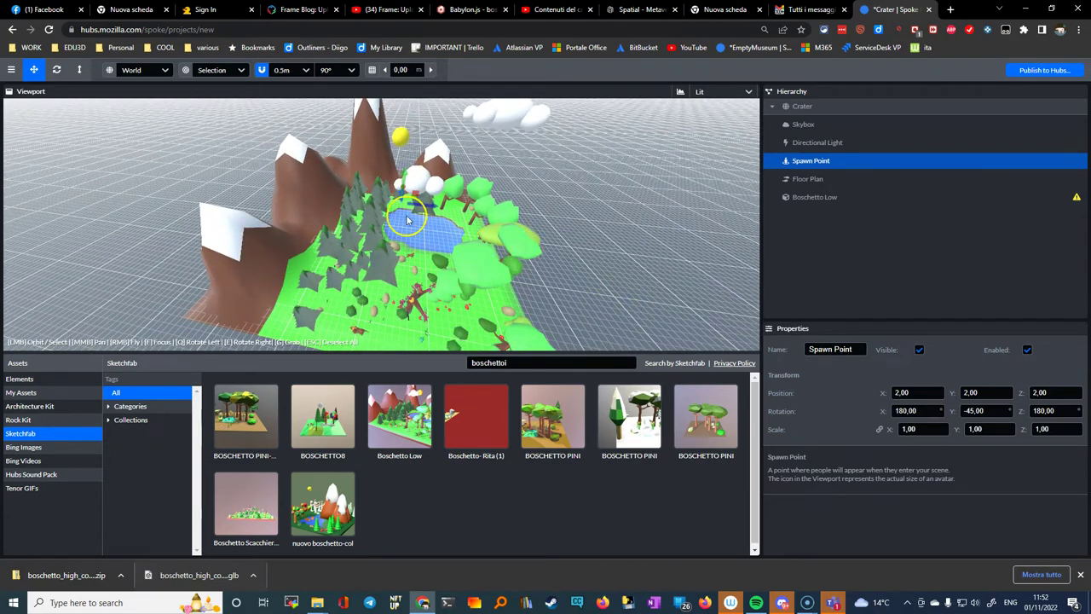
pyautogui.moveTo(477, 236); pyautogui.dragTo(355, 220)
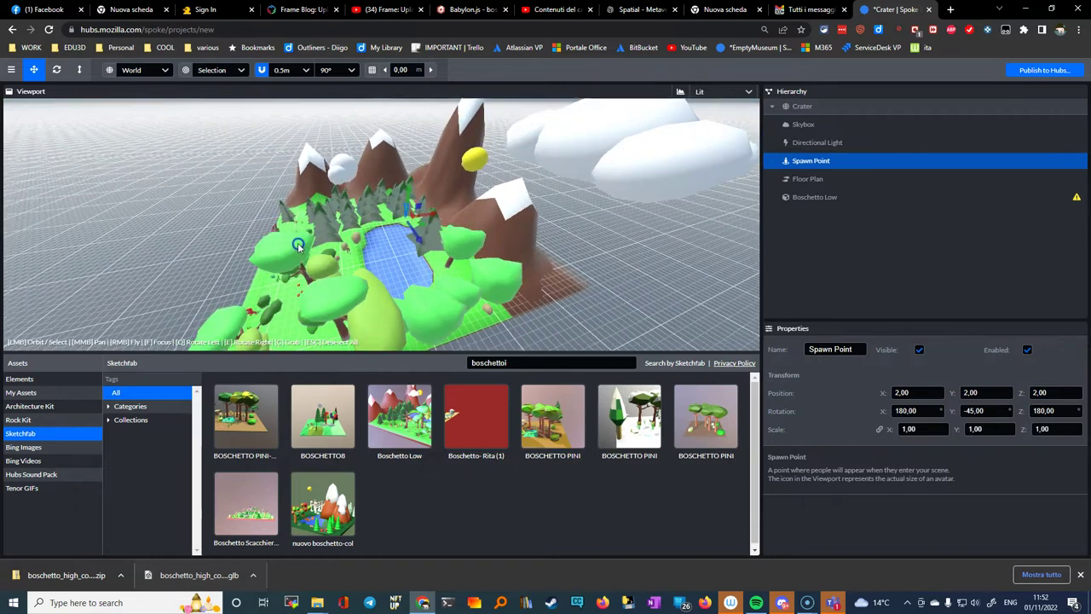
pyautogui.moveTo(410, 185); pyautogui.dragTo(463, 219)
pyautogui.scroll(-5, 426, 253)
pyautogui.scroll(3, 442, 260)
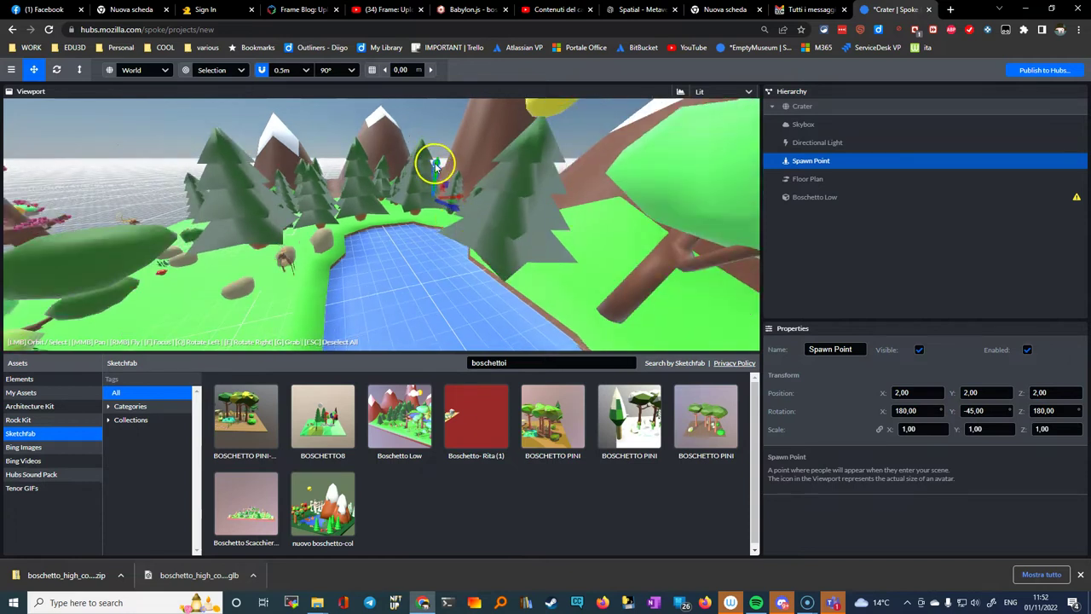
# Step: Move the spawn point onto the lake shore at position -4.50, 0.00, 3.50
pyautogui.moveTo(438, 171); pyautogui.dragTo(358, 271)
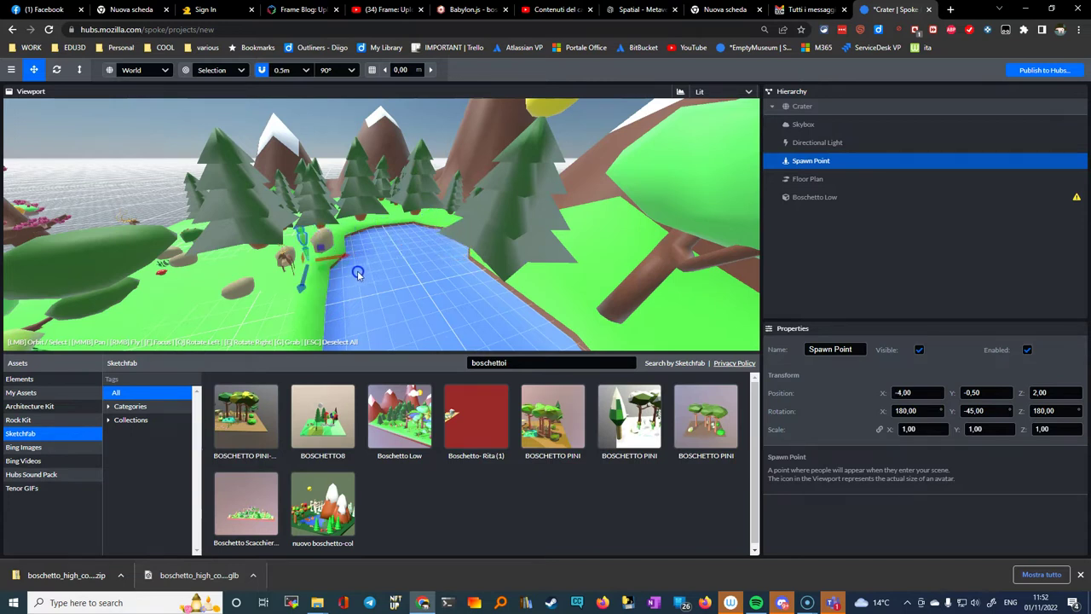
pyautogui.moveTo(304, 237); pyautogui.dragTo(414, 280)
pyautogui.click(320, 288)
pyautogui.moveTo(320, 288); pyautogui.dragTo(302, 256)
pyautogui.click(342, 231)
pyautogui.moveTo(299, 294); pyautogui.dragTo(284, 364)
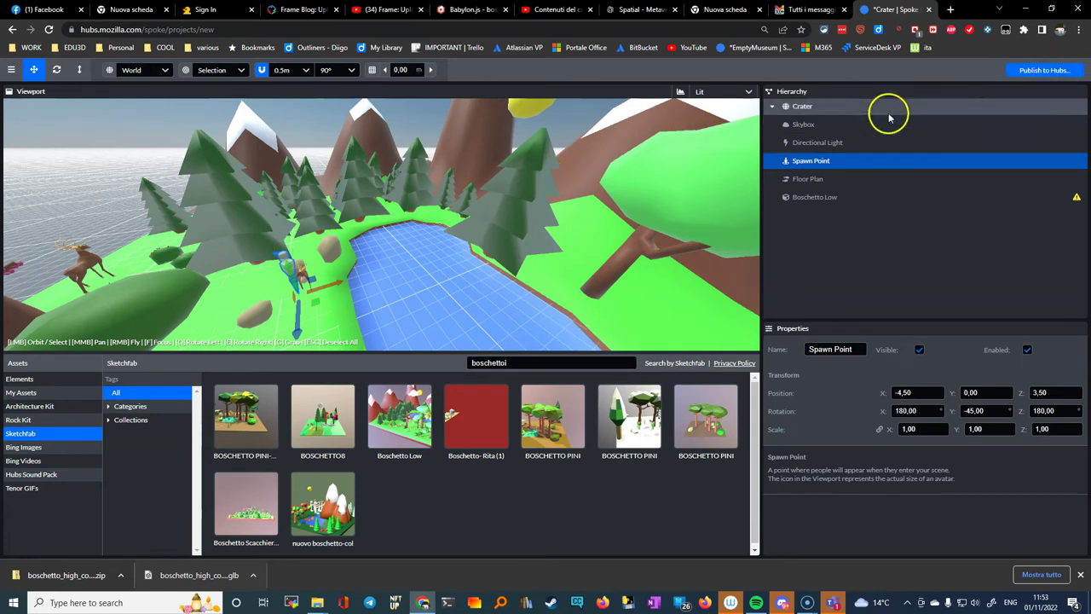
# Step: Start publishing to Hubs and save the project under a new name beginning 'boschetto'
pyautogui.click(1020, 72)
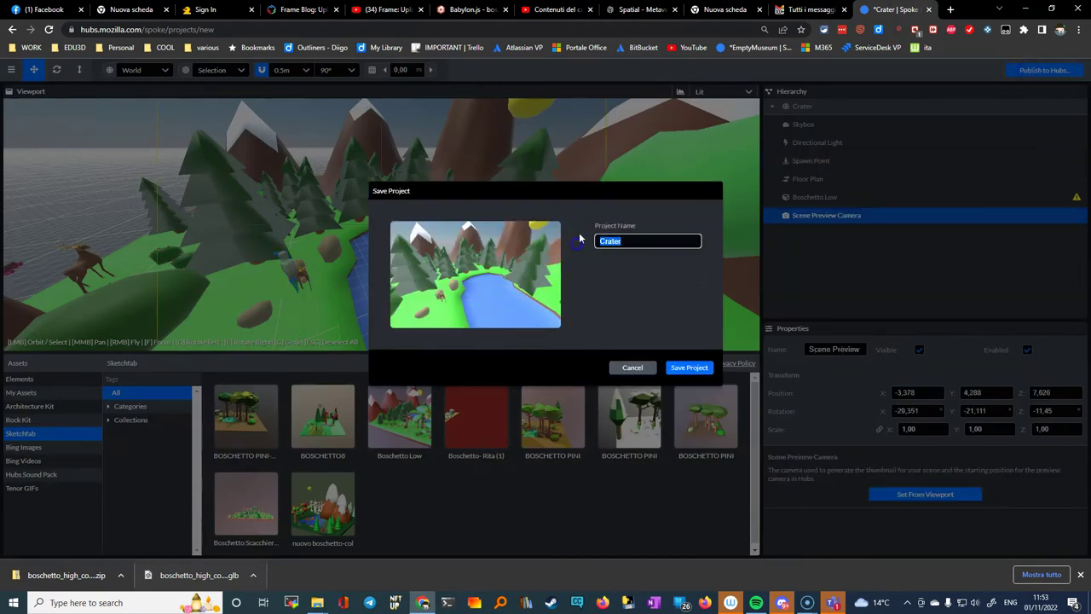
pyautogui.write('boschetto lorena')
pyautogui.click(689, 370)
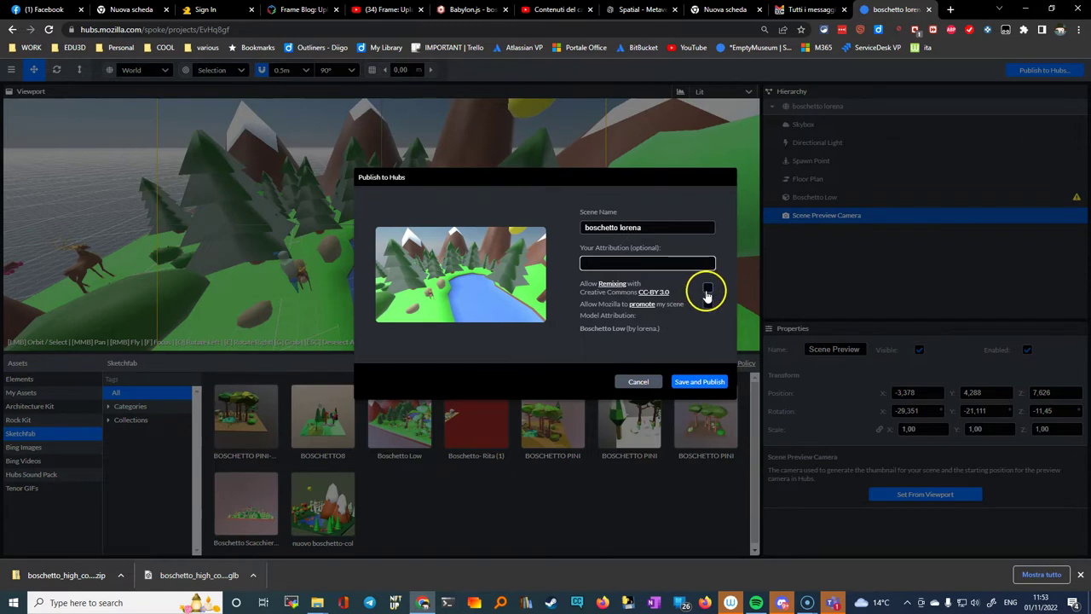
# Step: Toggle the promotion option, publish the scene past the performance check, and view its page
pyautogui.click(709, 304)
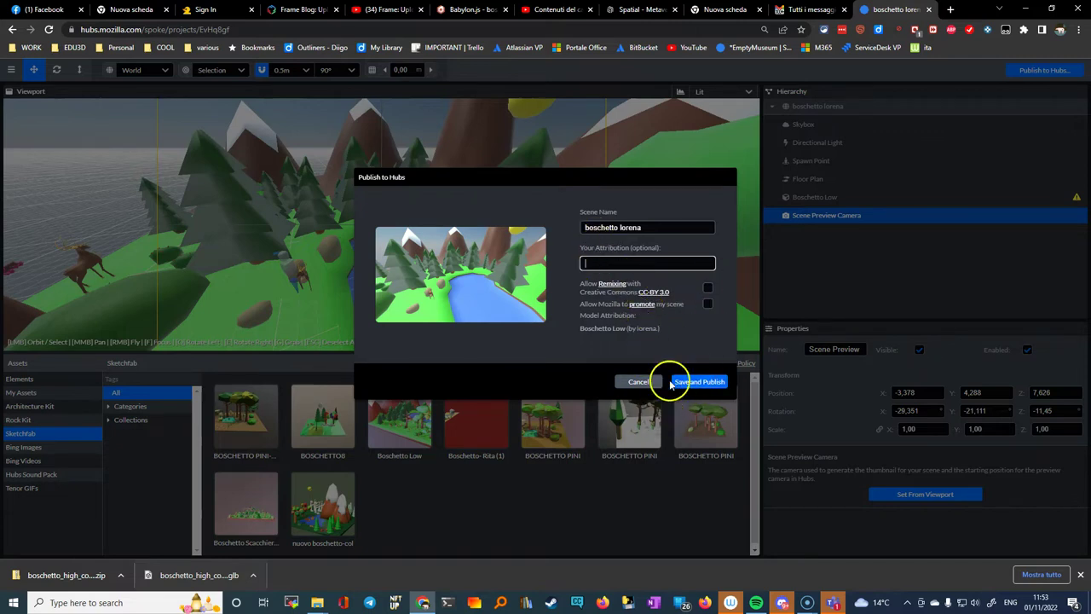
pyautogui.click(686, 383)
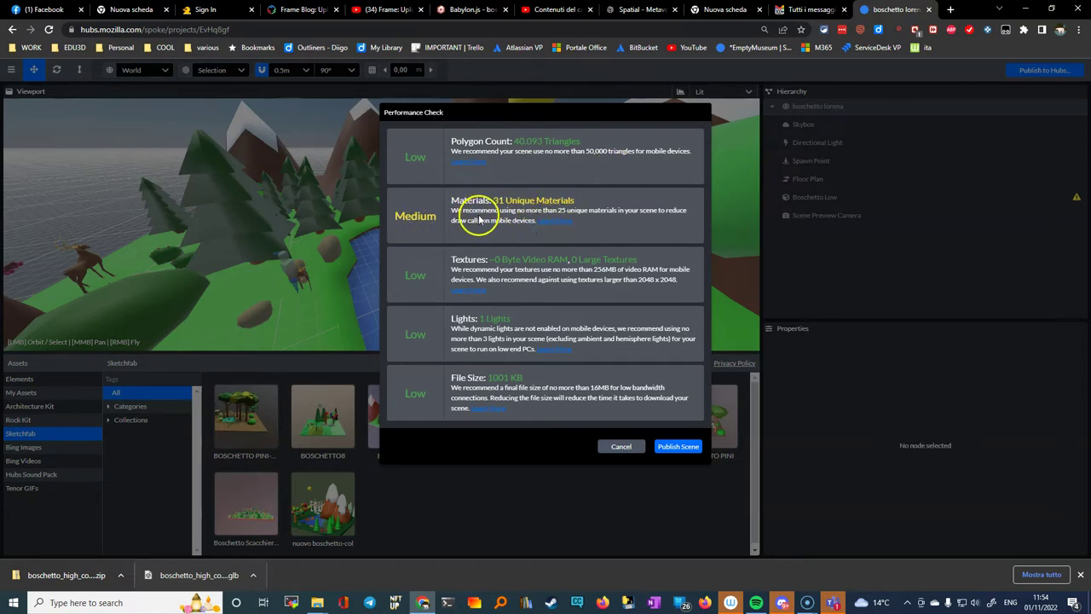
pyautogui.click(677, 445)
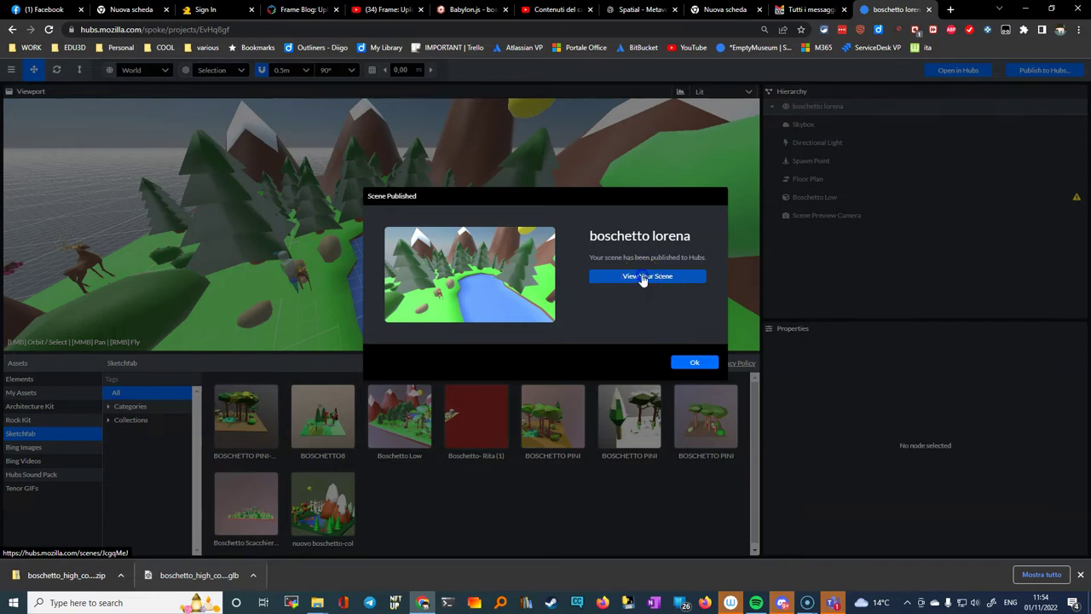
pyautogui.click(643, 277)
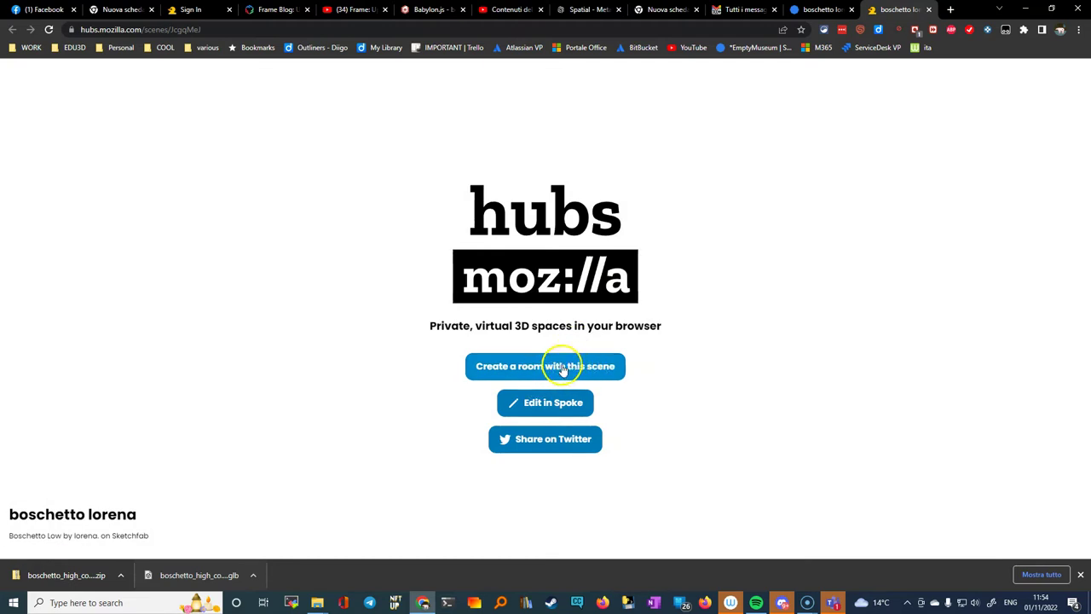
# Step: Create a Hubs room from the scene, accept the avatar, and enter lavish-antique-camp
pyautogui.click(552, 368)
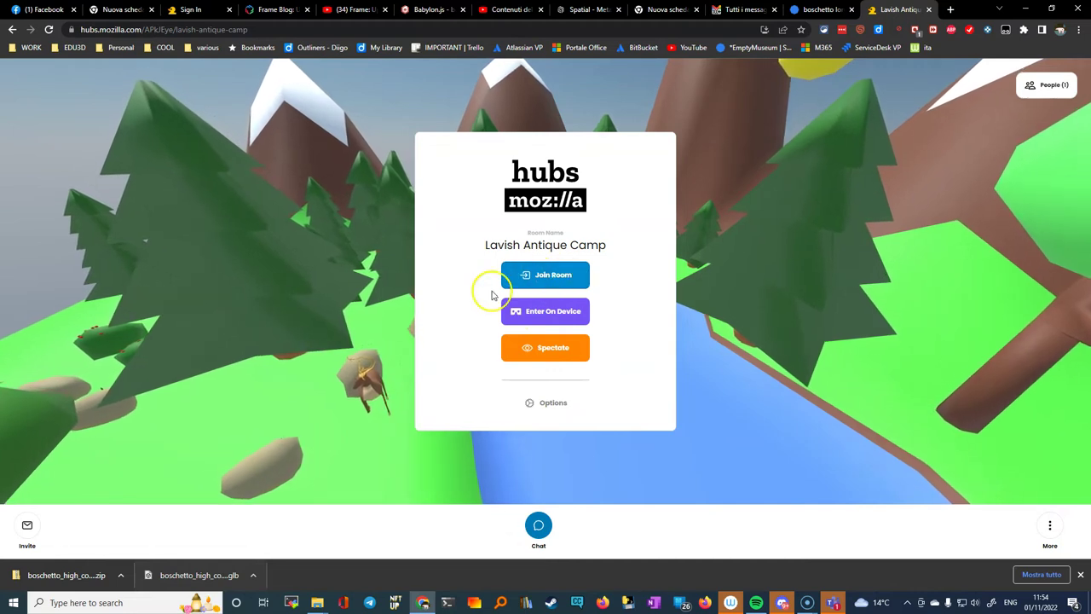
pyautogui.click(552, 277)
pyautogui.click(787, 145)
pyautogui.click(586, 299)
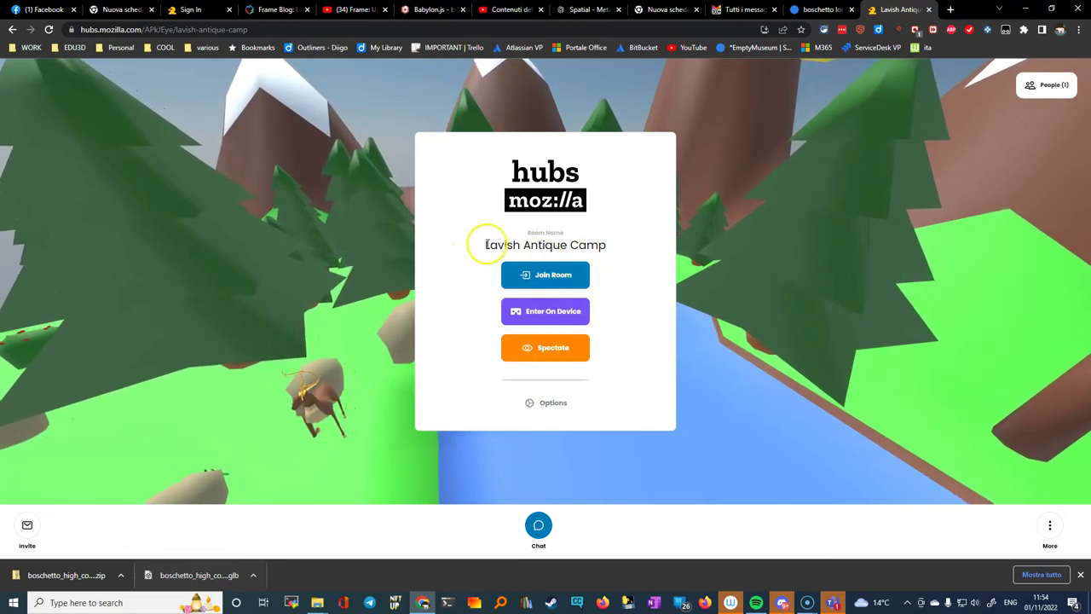
pyautogui.click(546, 276)
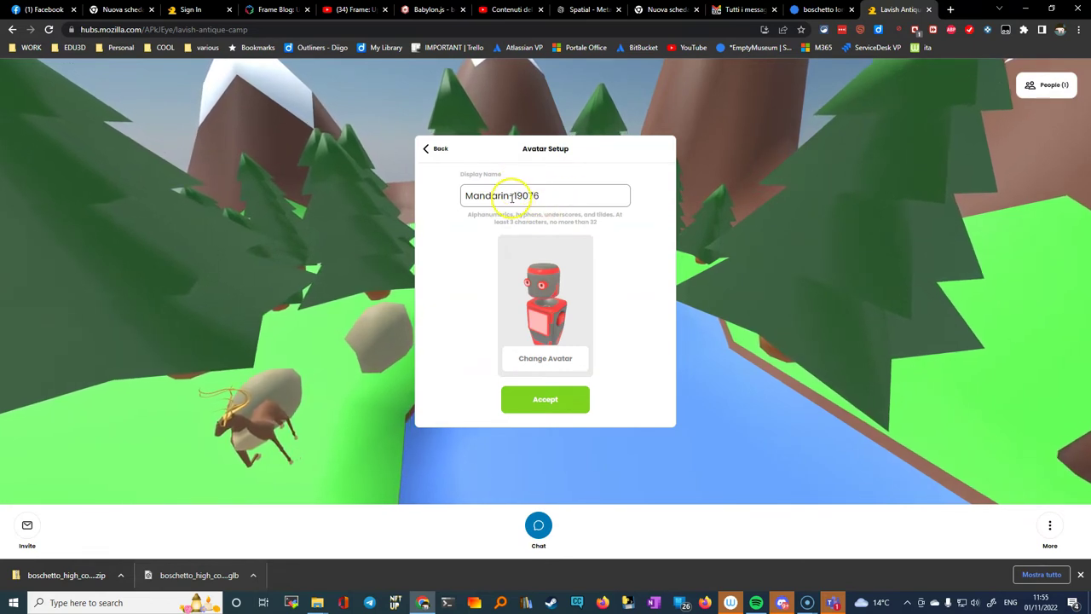
pyautogui.click(546, 399)
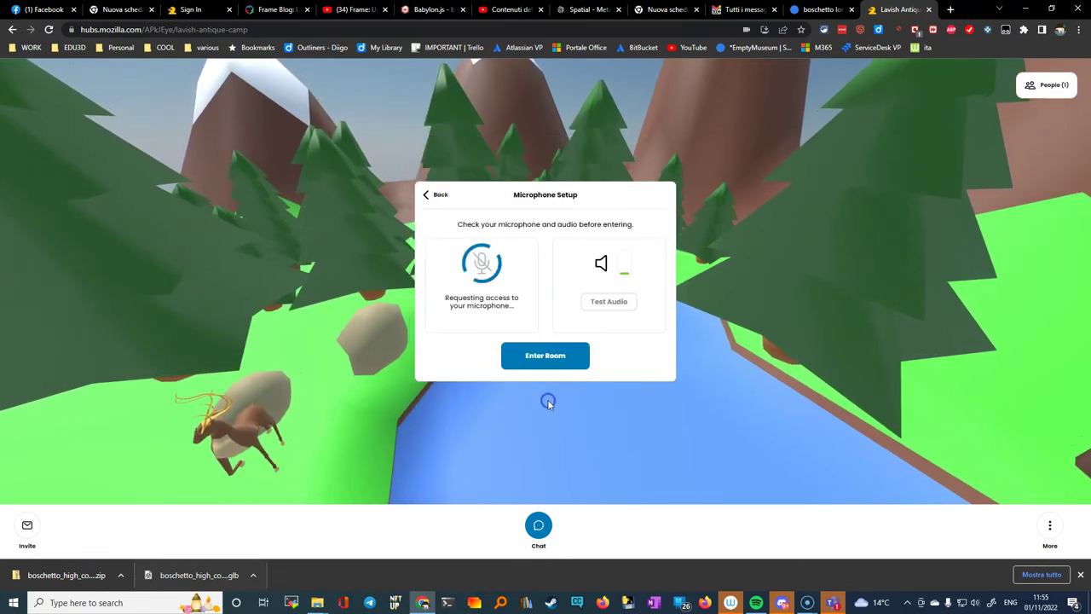
pyautogui.click(541, 376)
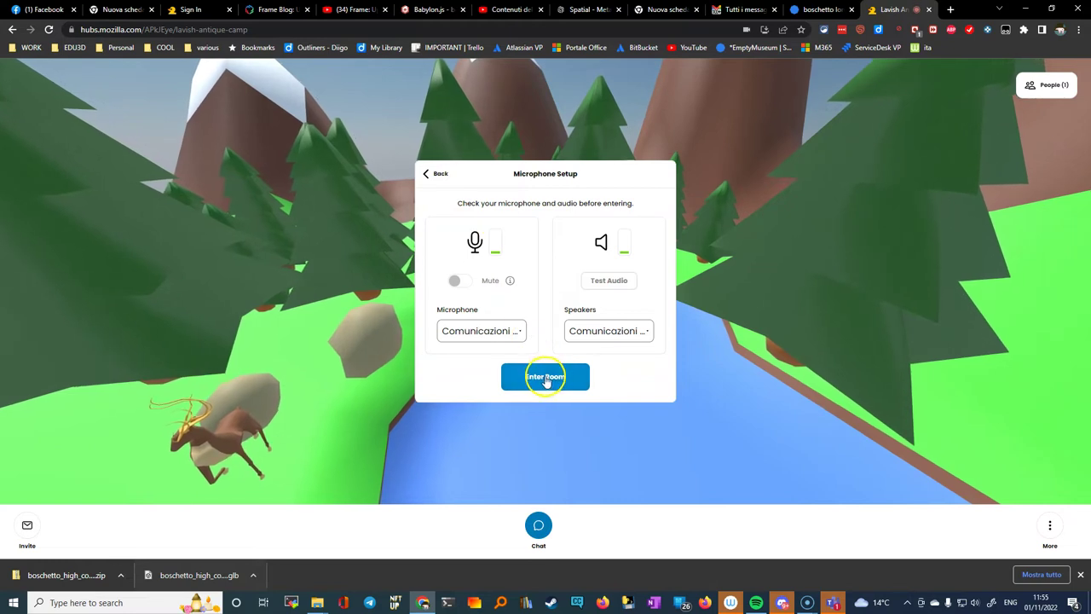
pyautogui.moveTo(550, 389); pyautogui.dragTo(922, 391)
# Step: Walk forward past the deer to the pond, then select the room's web address
pyautogui.press('w')
pyautogui.press('w')
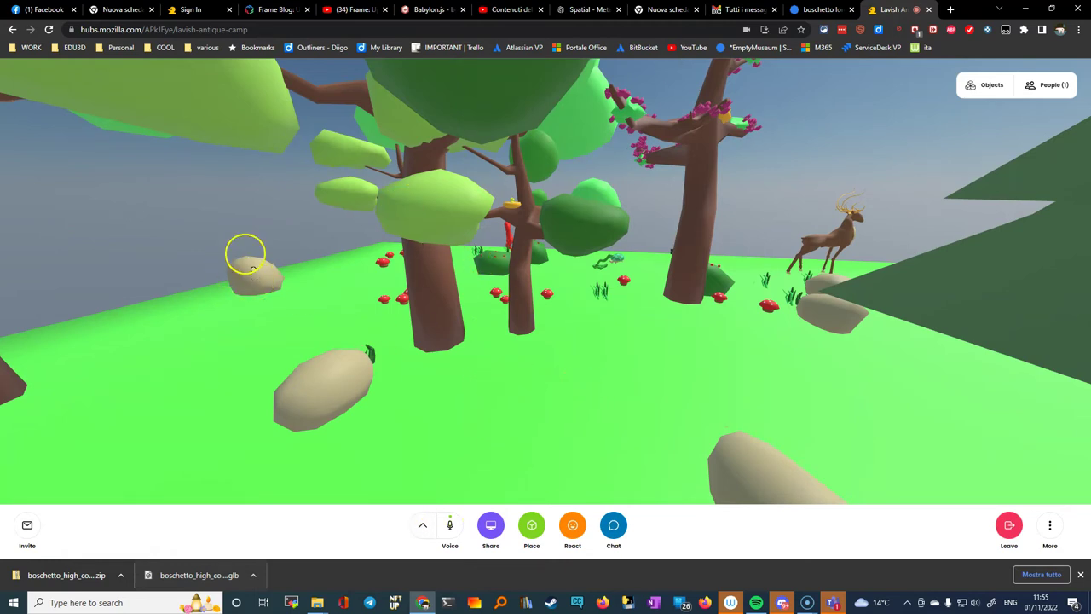
pyautogui.click(173, 29)
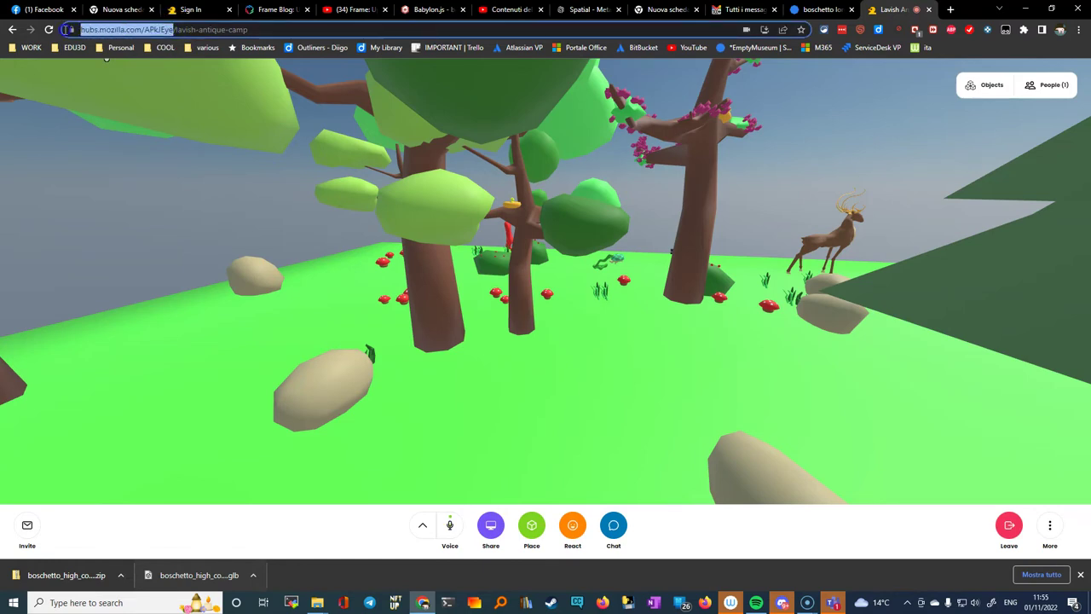
pyautogui.moveTo(66, 29); pyautogui.dragTo(64, 32)
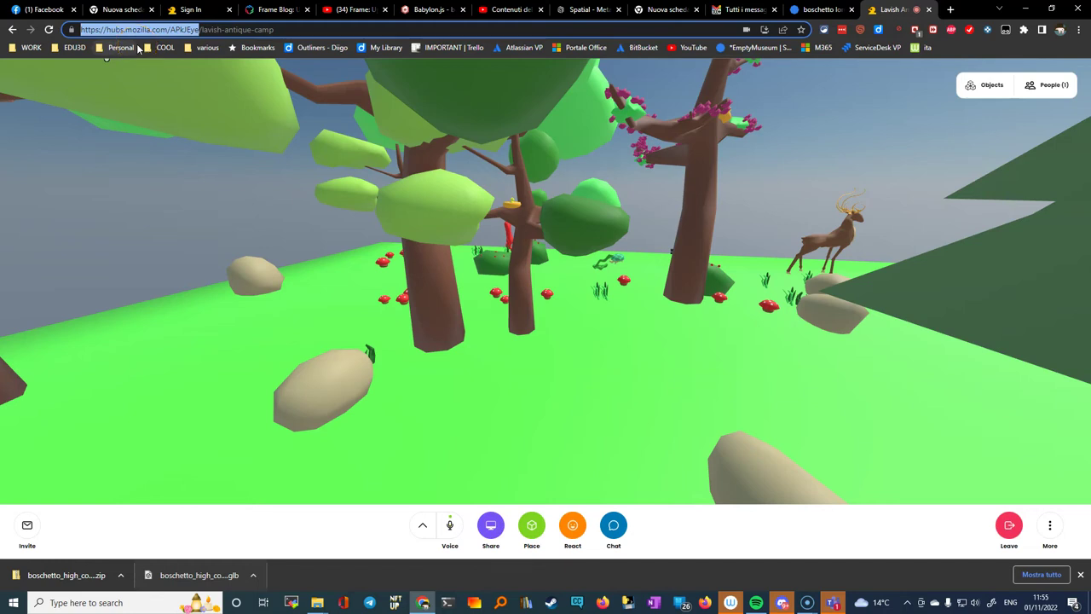
# Step: Load the room's short link in a new private browsing window
pyautogui.hotkey('ctrl', 'shift', 'n')
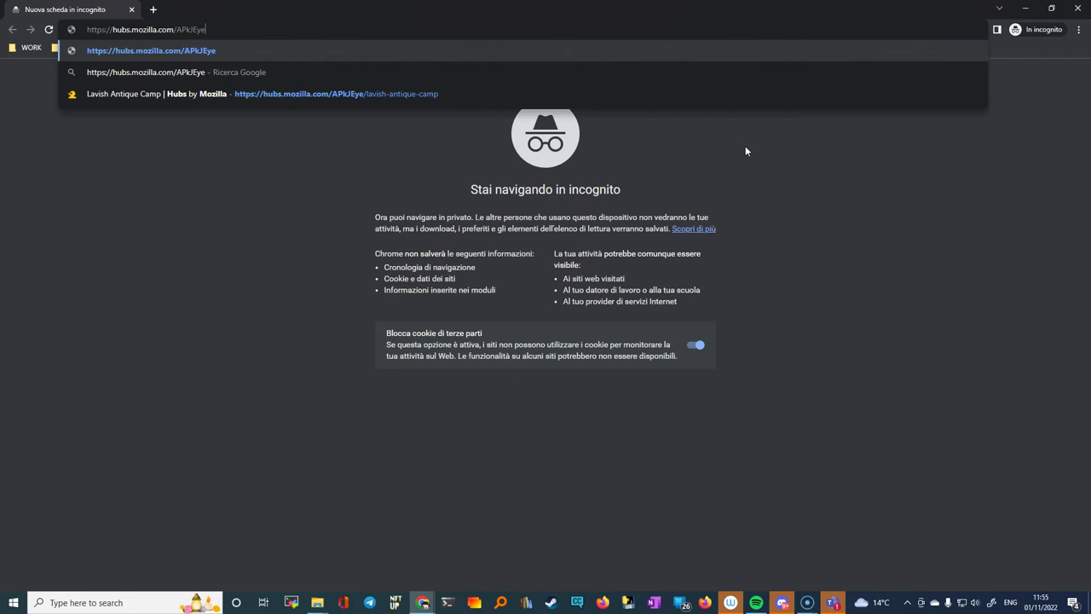
pyautogui.press('Return')
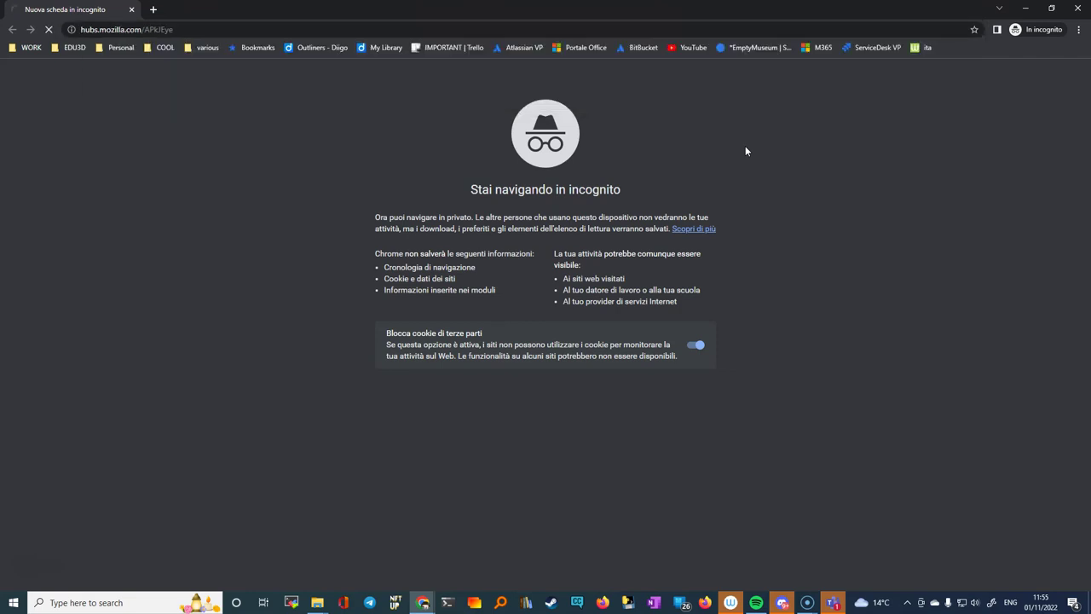